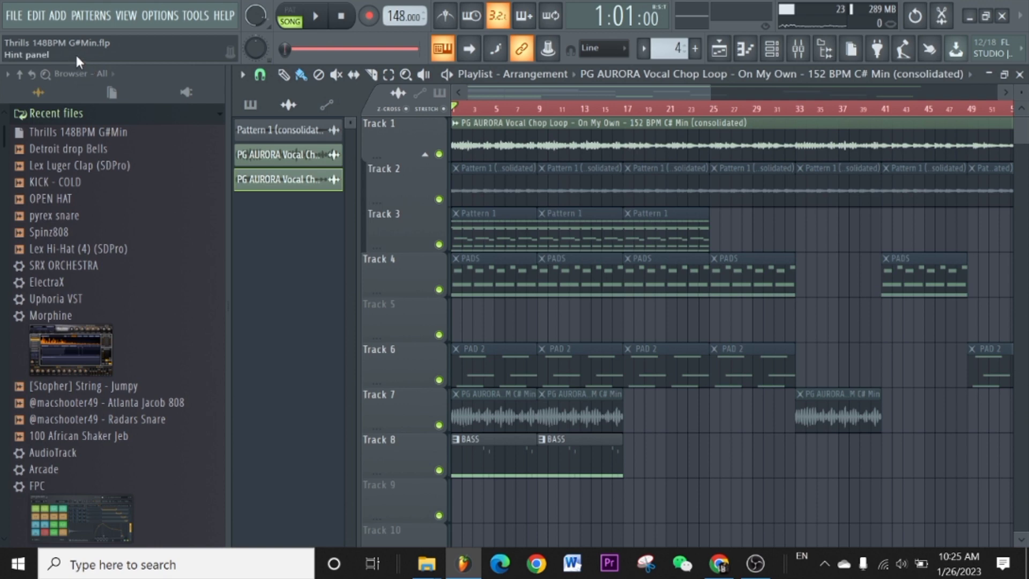
Play the arrangement from the beginning, then stop playback.
{"action": "scroll", "coordinate": [483, 112], "scroll_direction": "down", "scroll_amount": 1}
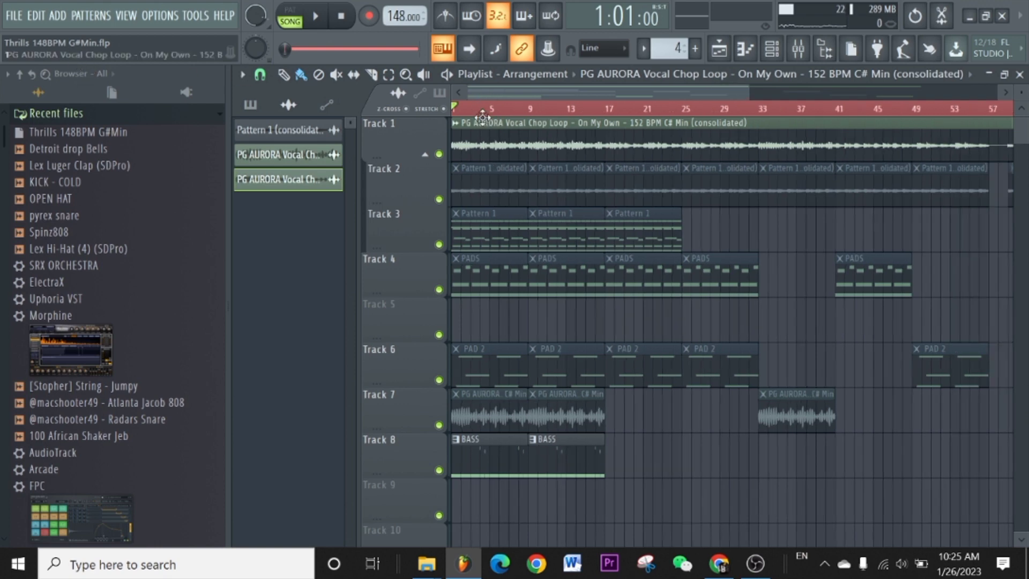
{"action": "scroll", "coordinate": [483, 119], "scroll_direction": "down", "scroll_amount": 1}
{"action": "scroll", "coordinate": [484, 162], "scroll_direction": "up", "scroll_amount": 1}
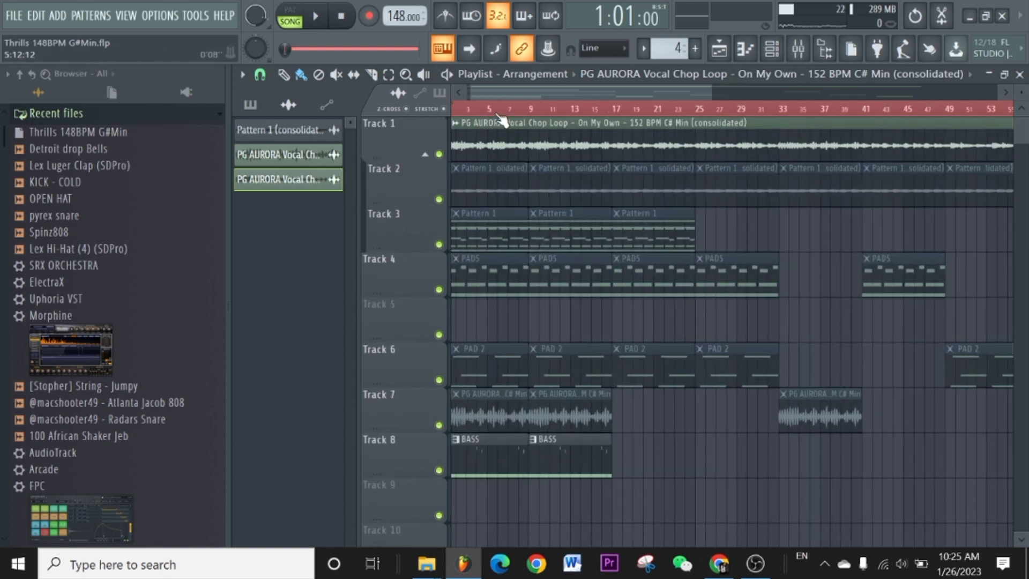
{"action": "scroll", "coordinate": [501, 119], "scroll_direction": "down", "scroll_amount": 3}
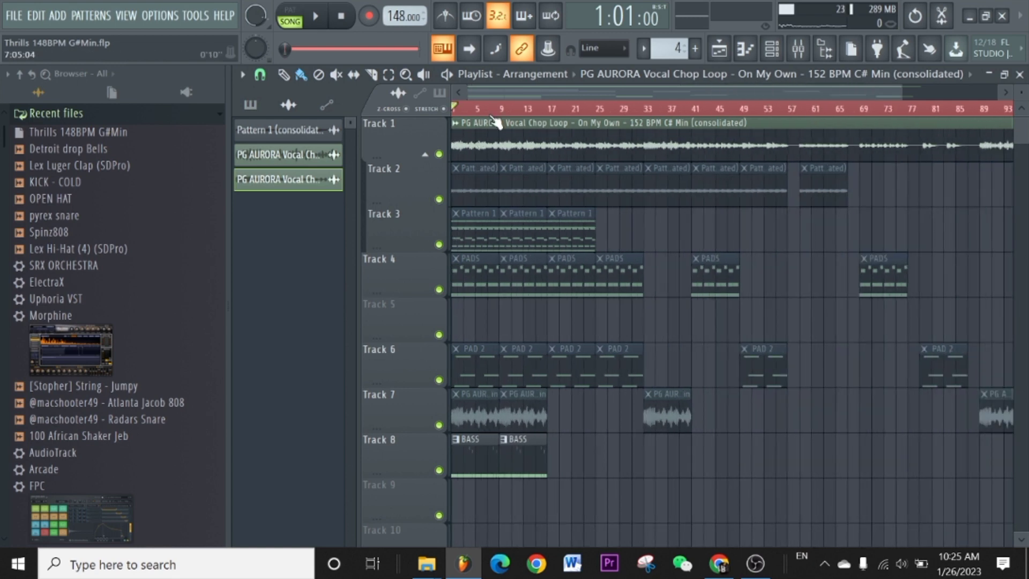
{"action": "scroll", "coordinate": [493, 121], "scroll_direction": "up", "scroll_amount": 4}
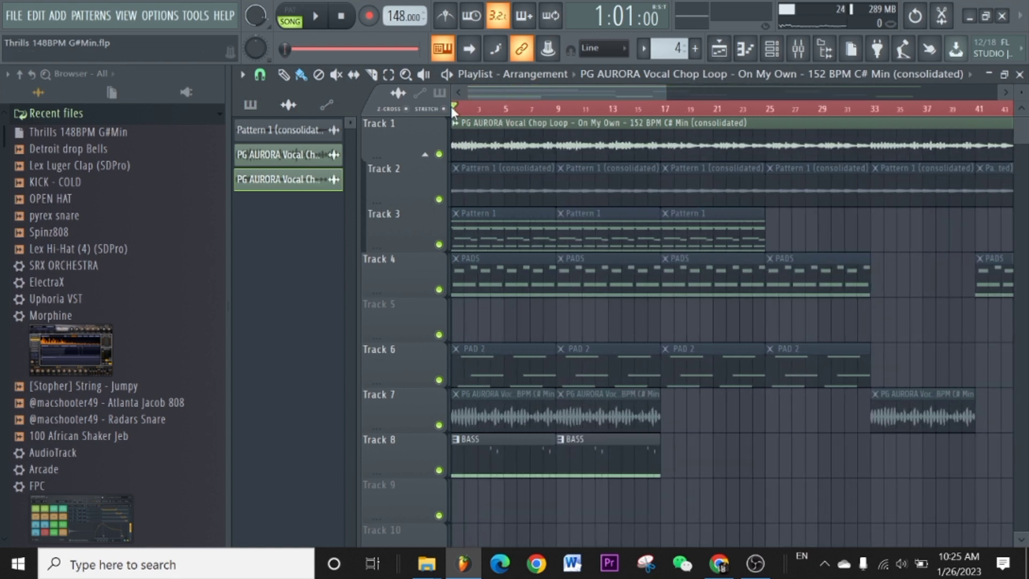
{"action": "left_click", "coordinate": [318, 23]}
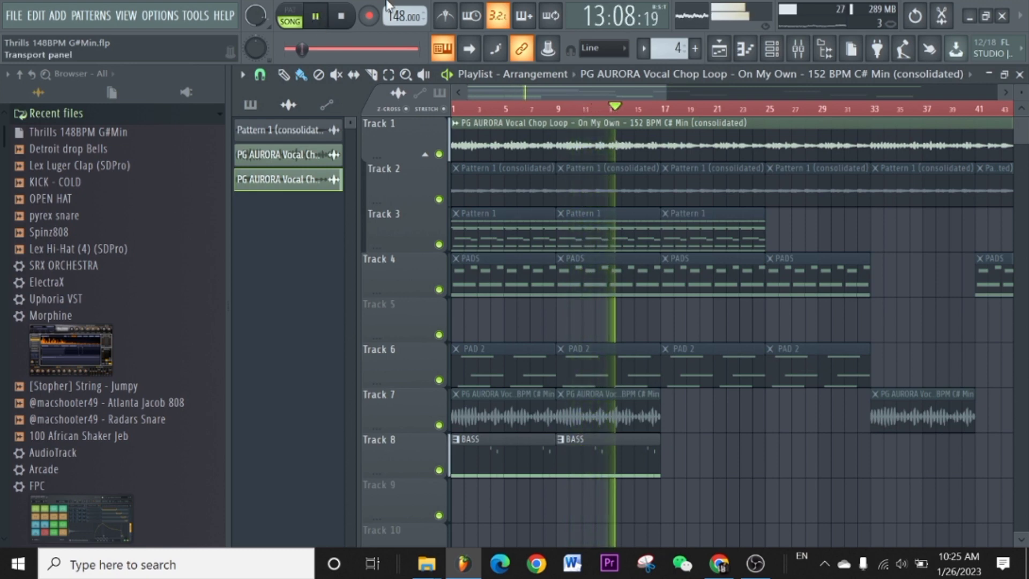
{"action": "key", "text": "space"}
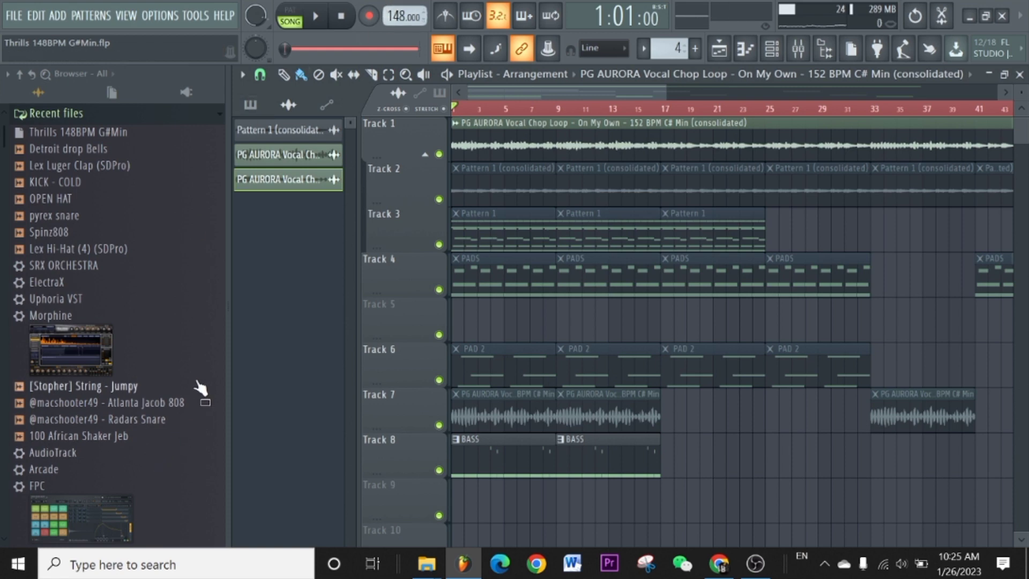
Open the first Pattern 1 clip on Track 3 in the piano roll.
{"action": "scroll", "coordinate": [525, 113], "scroll_direction": "down", "scroll_amount": 3}
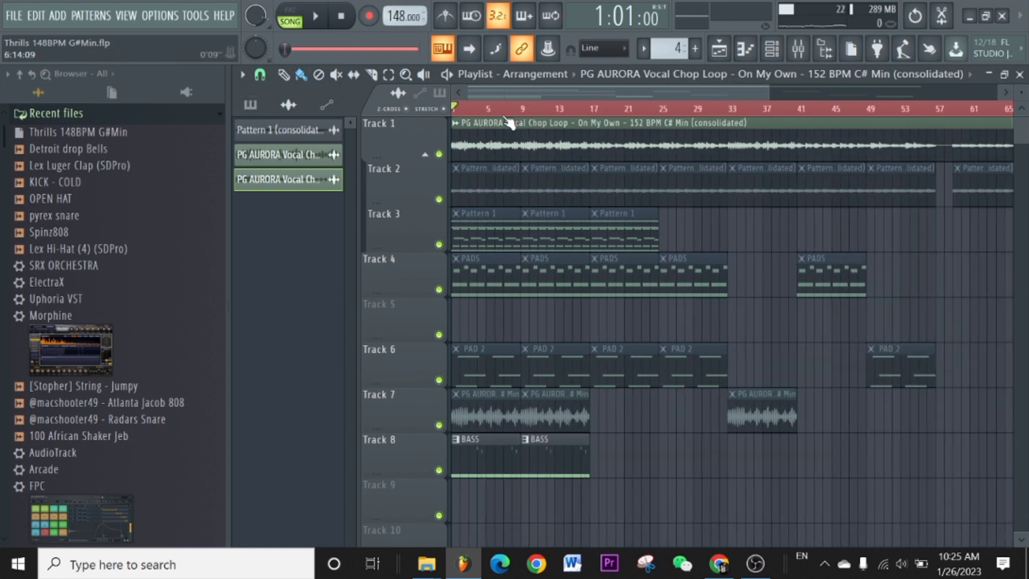
{"action": "scroll", "coordinate": [490, 114], "scroll_direction": "up", "scroll_amount": 3}
{"action": "scroll", "coordinate": [520, 103], "scroll_direction": "up", "scroll_amount": 3}
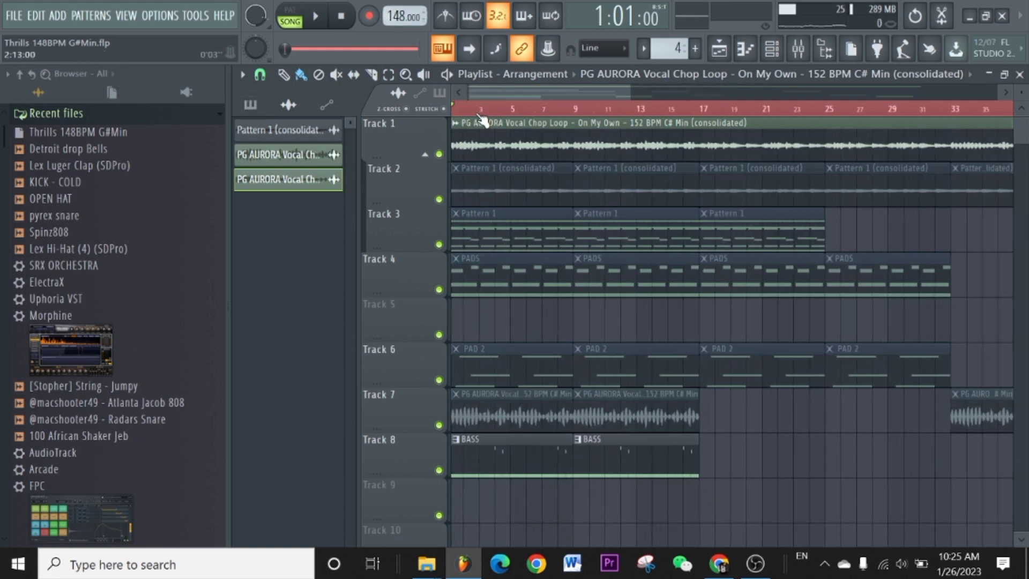
{"action": "double_click", "coordinate": [487, 247]}
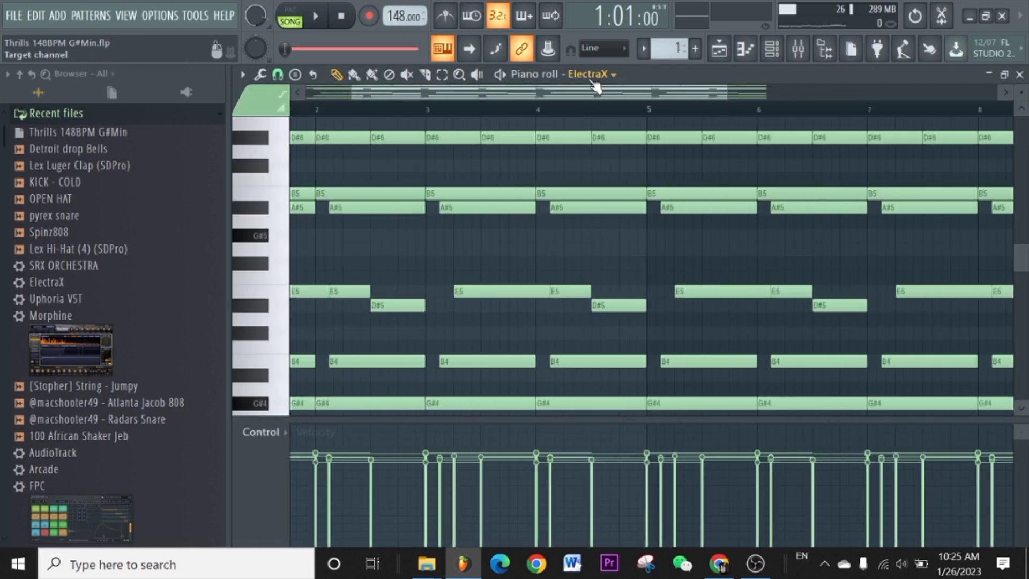
Inspect the preset loaded in the pattern's ElectraX instrument and close the plugin window.
{"action": "left_click", "coordinate": [593, 81]}
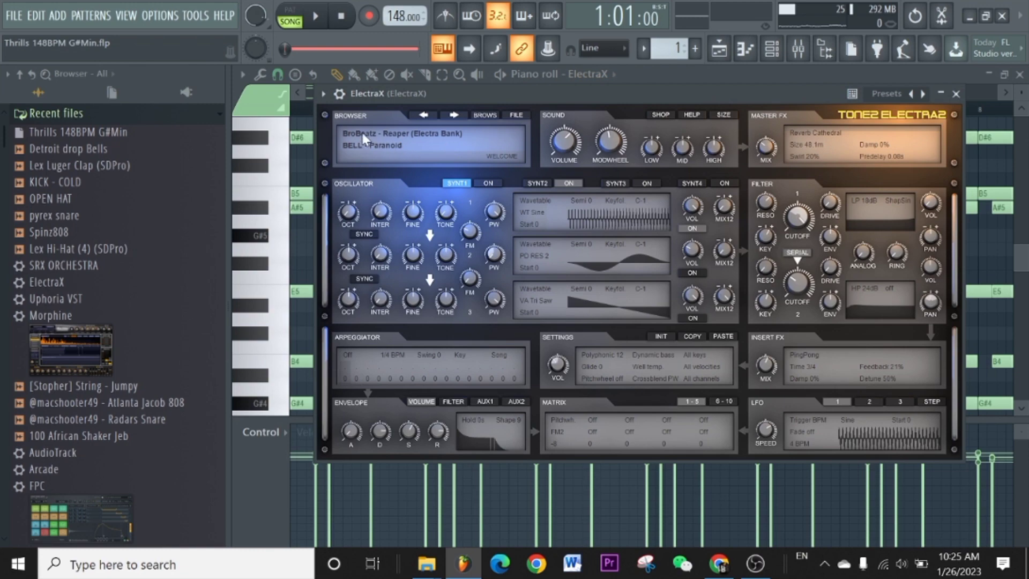
{"action": "left_click_drag", "start_coordinate": [487, 94], "coordinate": [479, 103]}
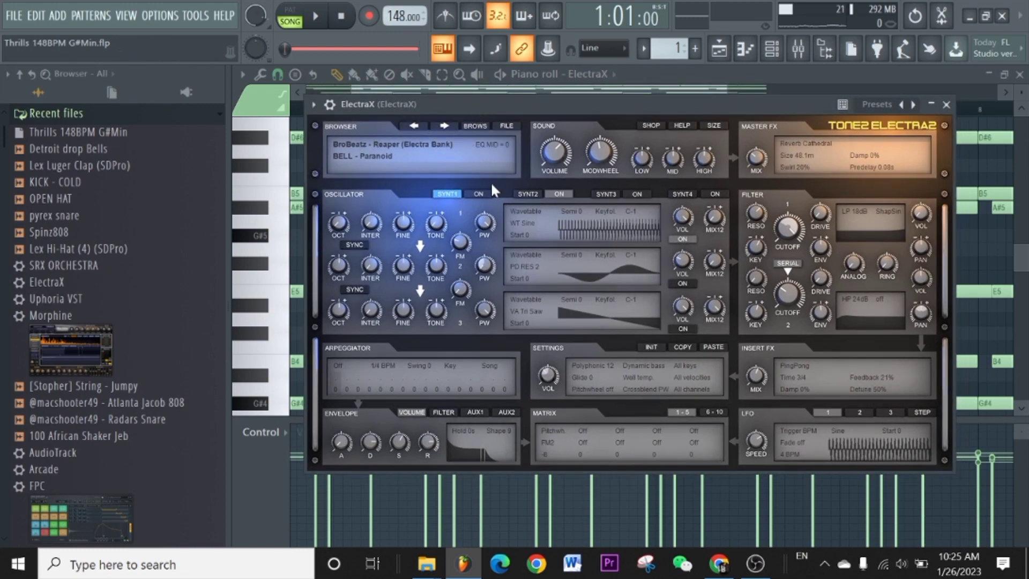
{"action": "left_click", "coordinate": [946, 104]}
Play Pattern 1 on its own to hear the whole melody and stop it.
{"action": "scroll", "coordinate": [676, 114], "scroll_direction": "down", "scroll_amount": 3}
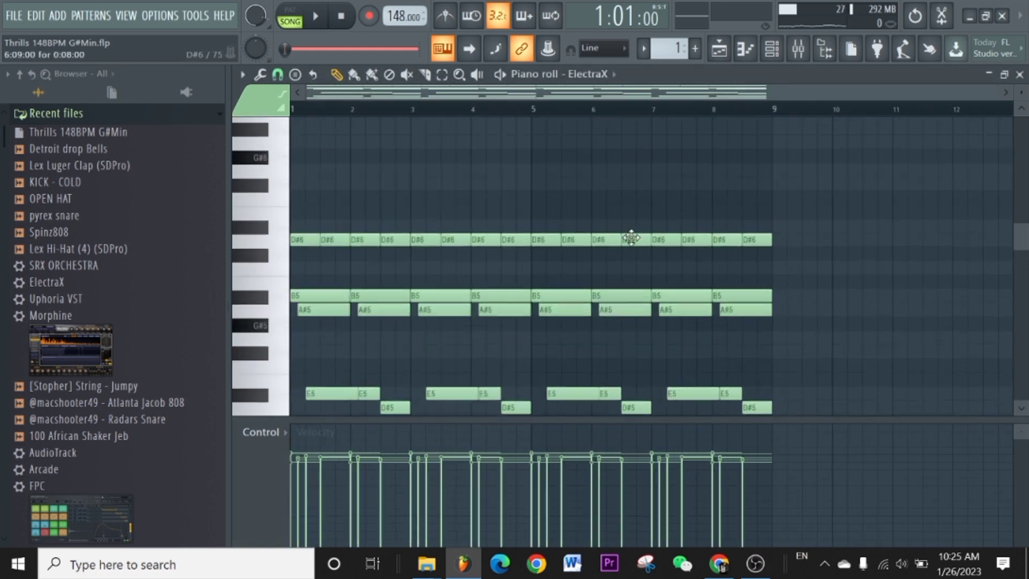
{"action": "left_click", "coordinate": [314, 31]}
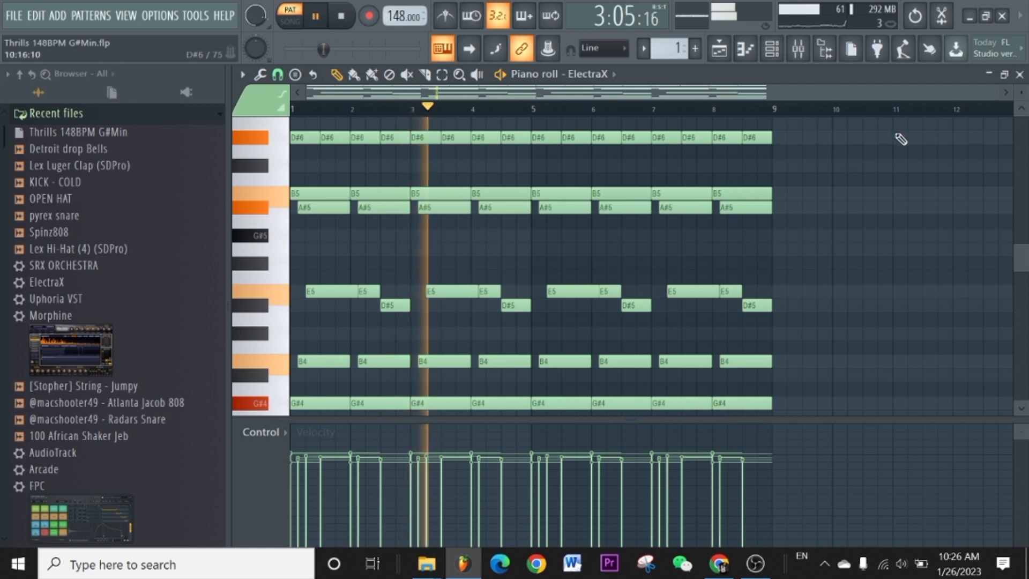
{"action": "left_click_drag", "start_coordinate": [305, 92], "coordinate": [770, 150]}
{"action": "scroll", "coordinate": [351, 333], "scroll_direction": "down", "scroll_amount": 2}
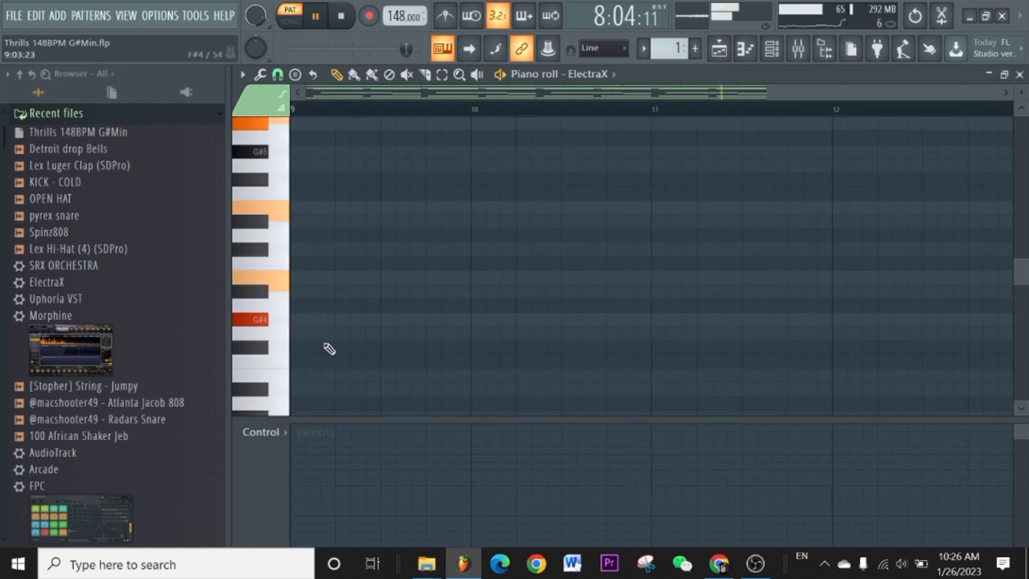
{"action": "key", "text": "space"}
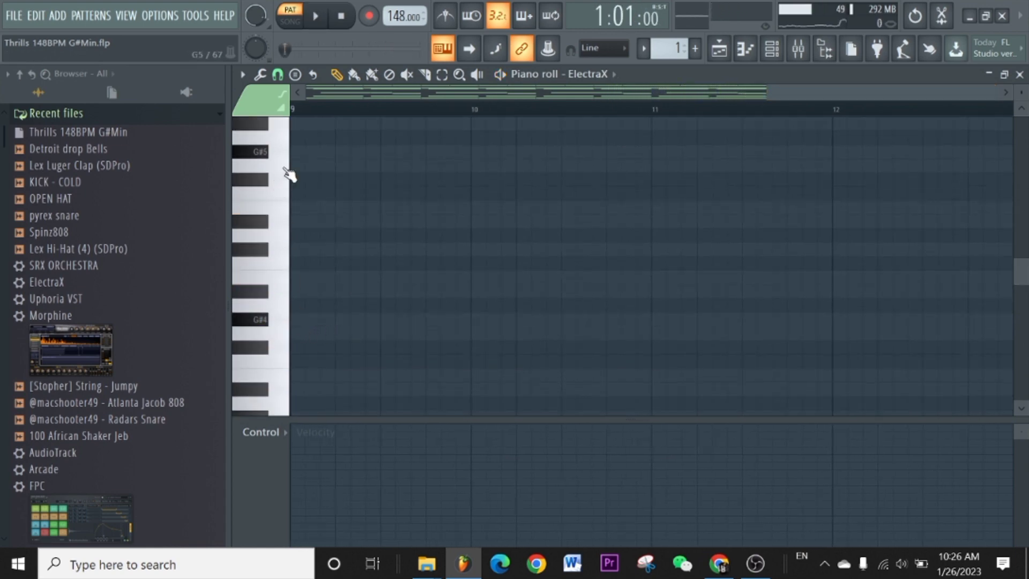
Draw a one-bar G#4 note at the start of bar 9, after the existing notes.
{"action": "scroll", "coordinate": [351, 108], "scroll_direction": "down", "scroll_amount": 2}
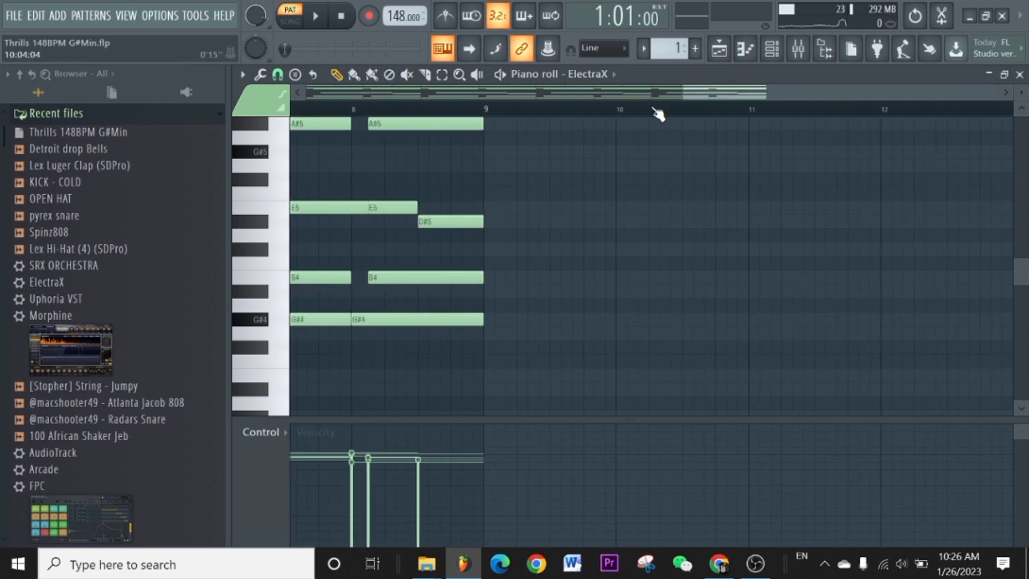
{"action": "left_click_drag", "start_coordinate": [745, 92], "coordinate": [821, 95]}
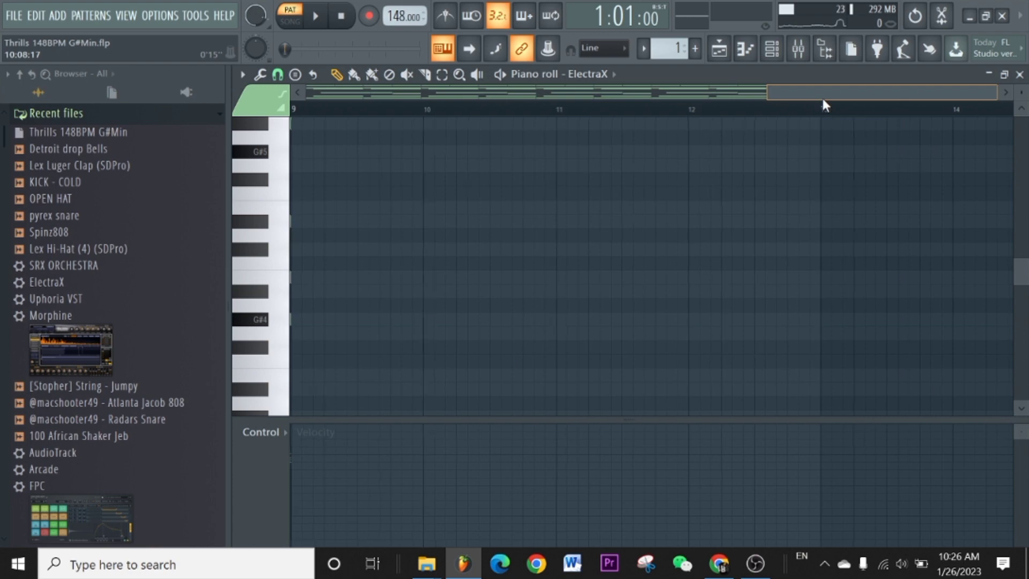
{"action": "left_click_drag", "start_coordinate": [304, 323], "coordinate": [434, 345]}
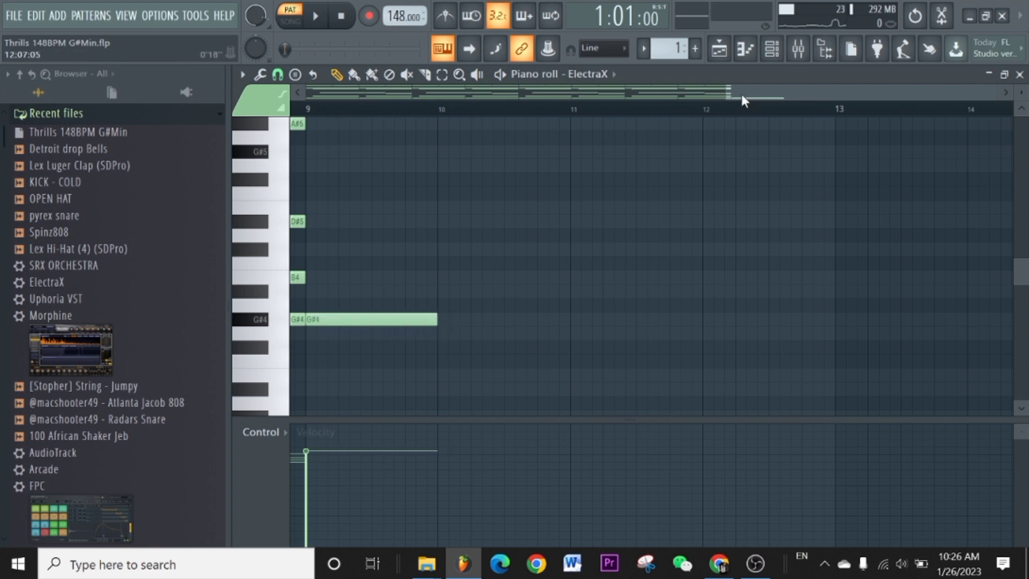
{"action": "left_click_drag", "start_coordinate": [728, 90], "coordinate": [733, 90]}
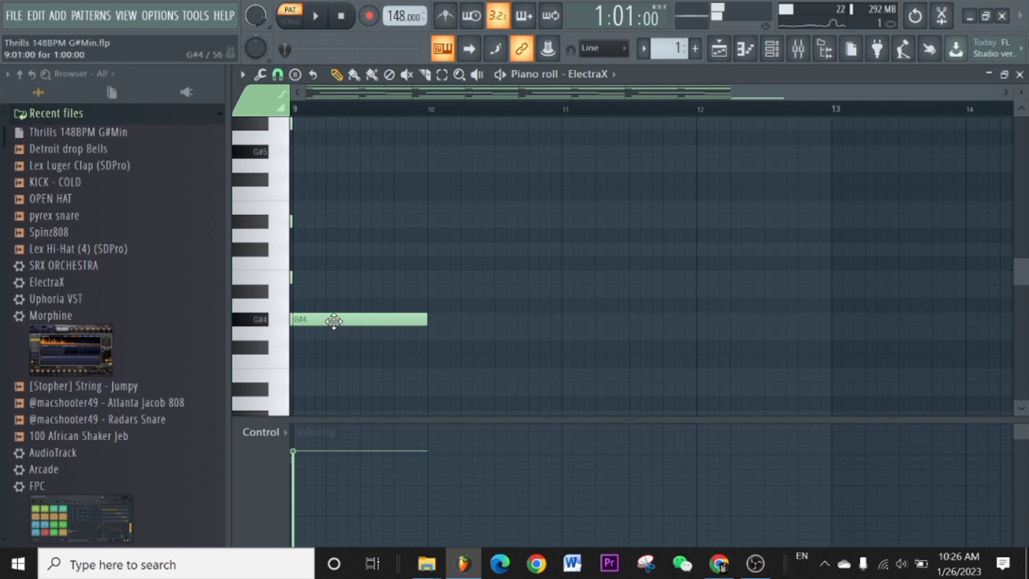
Add a B4 note starting at 9:03:08 and an E5 note starting at 9:05:00, trimming both towards the start of bar 10.
{"action": "left_click", "coordinate": [319, 277]}
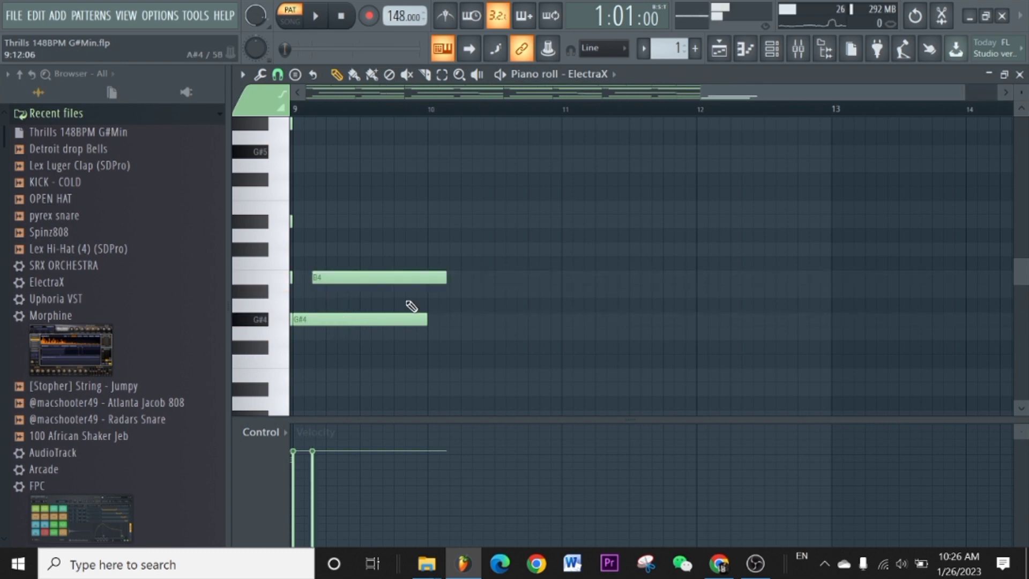
{"action": "left_click_drag", "start_coordinate": [435, 292], "coordinate": [429, 305]}
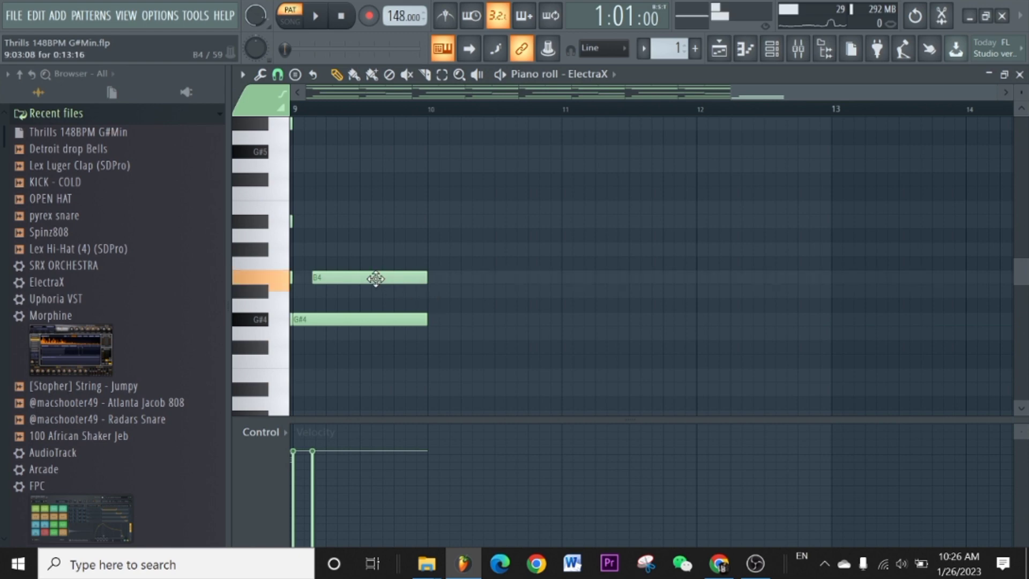
{"action": "left_click", "coordinate": [353, 281]}
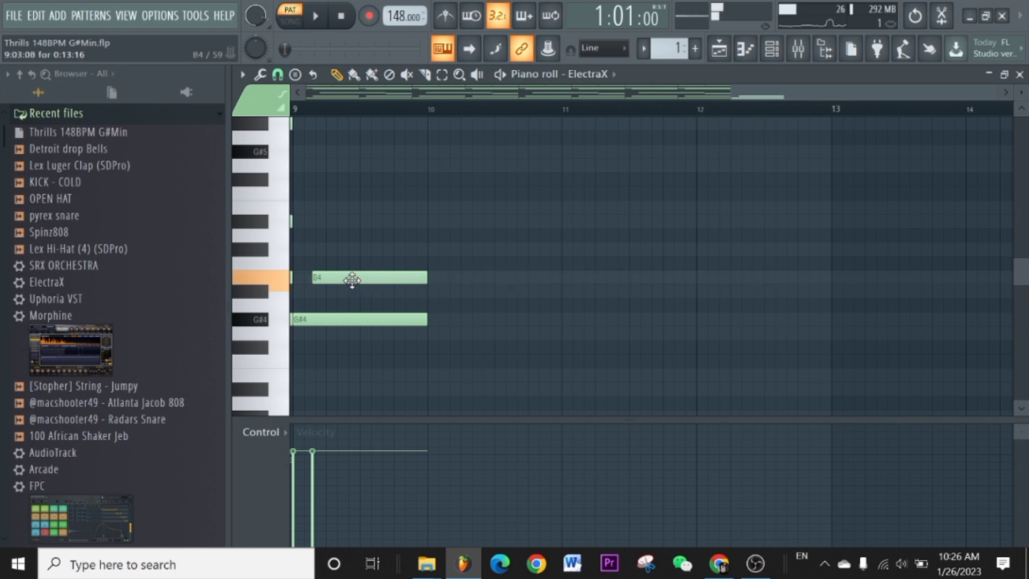
{"action": "left_click", "coordinate": [325, 209]}
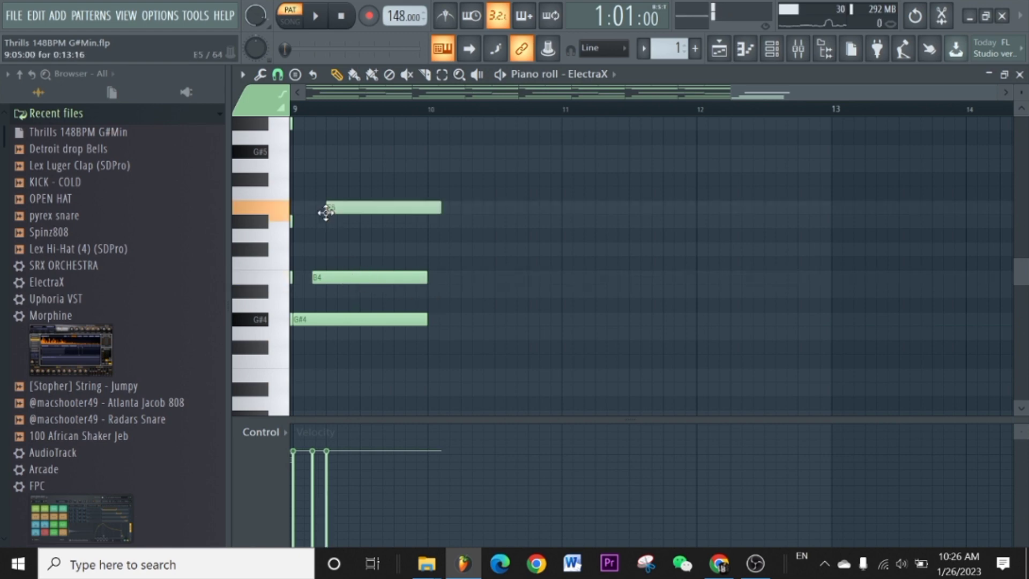
{"action": "left_click", "coordinate": [343, 209]}
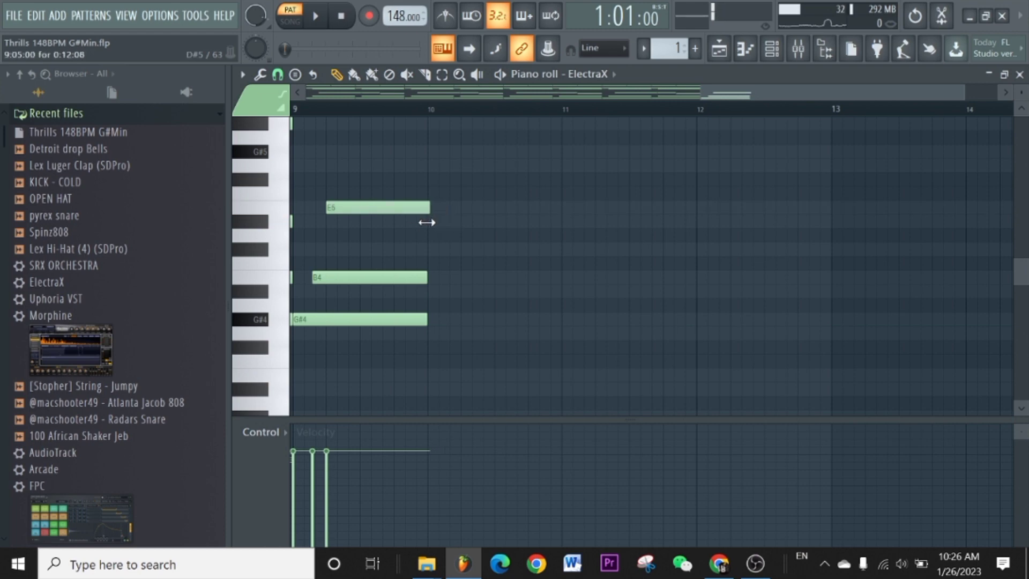
Try a D#5 note directly below the E5 note in bar 9, then delete it.
{"action": "left_click", "coordinate": [328, 221]}
{"action": "left_click", "coordinate": [395, 225]}
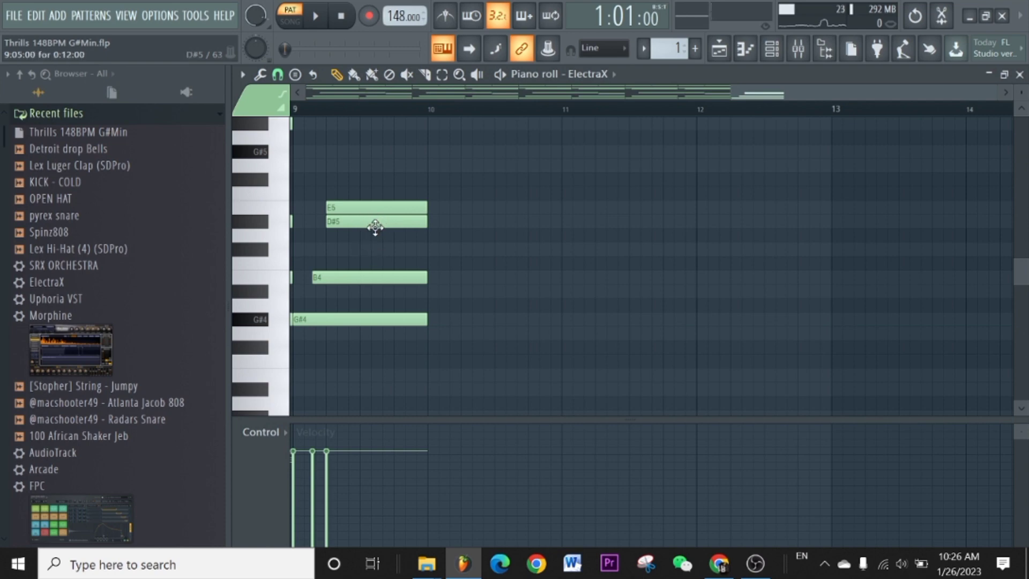
{"action": "right_click", "coordinate": [375, 227]}
Add a B5 note of 0:12:00 length in bar 9 and position its start at 9:03:00.
{"action": "scroll", "coordinate": [395, 188], "scroll_direction": "up", "scroll_amount": 3}
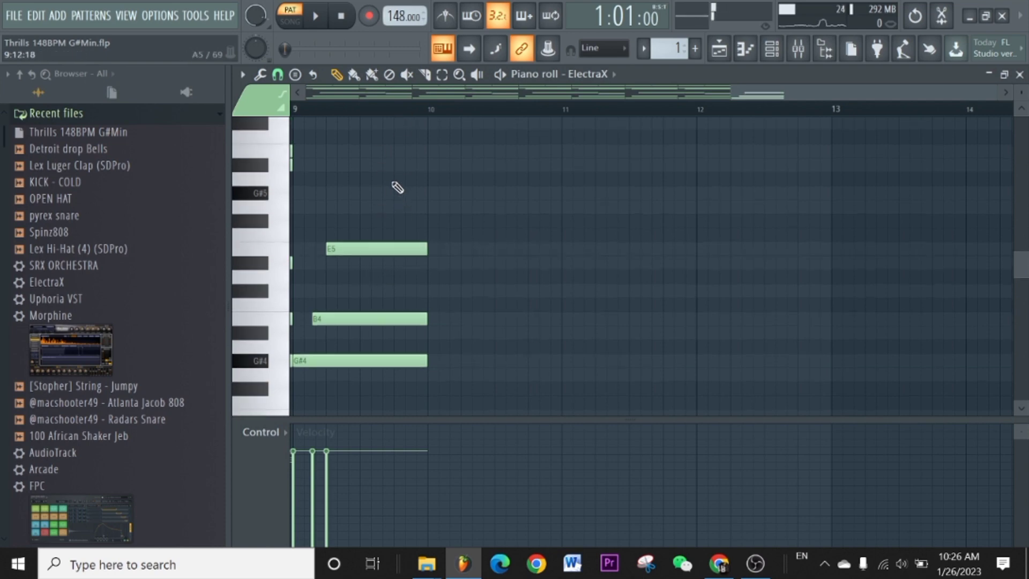
{"action": "left_click", "coordinate": [307, 193]}
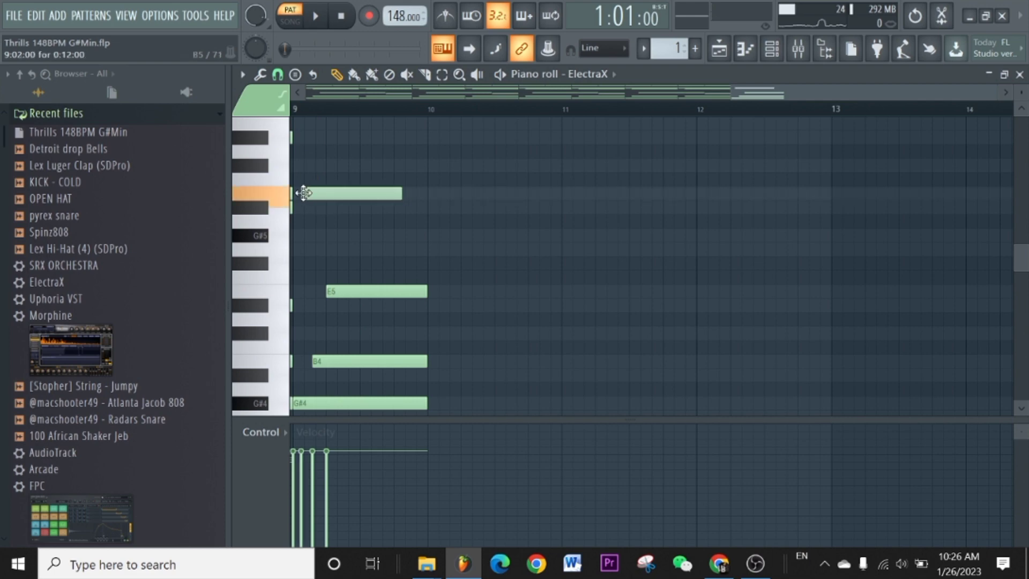
{"action": "left_click", "coordinate": [340, 196]}
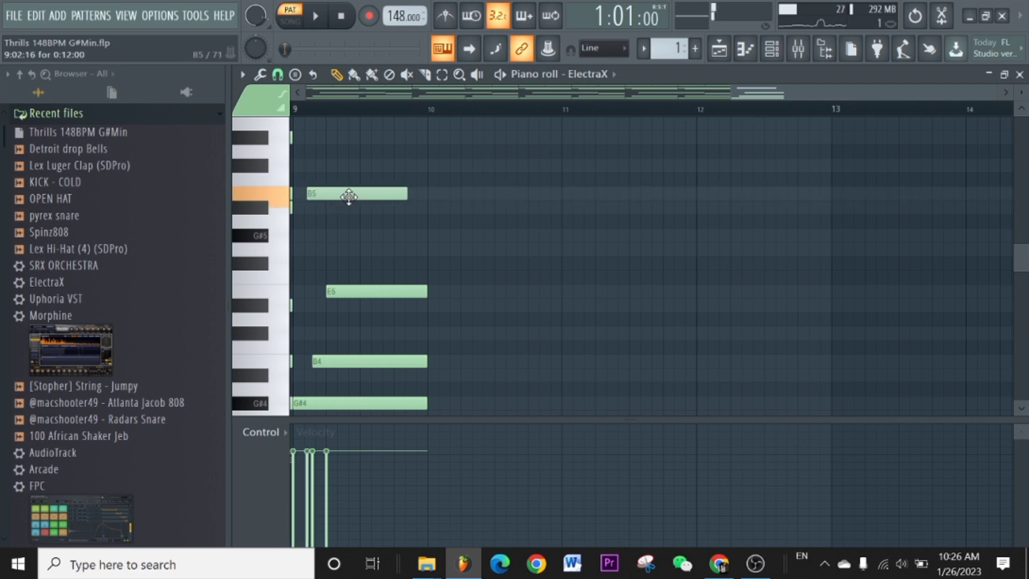
{"action": "scroll", "coordinate": [326, 109], "scroll_direction": "up", "scroll_amount": 4}
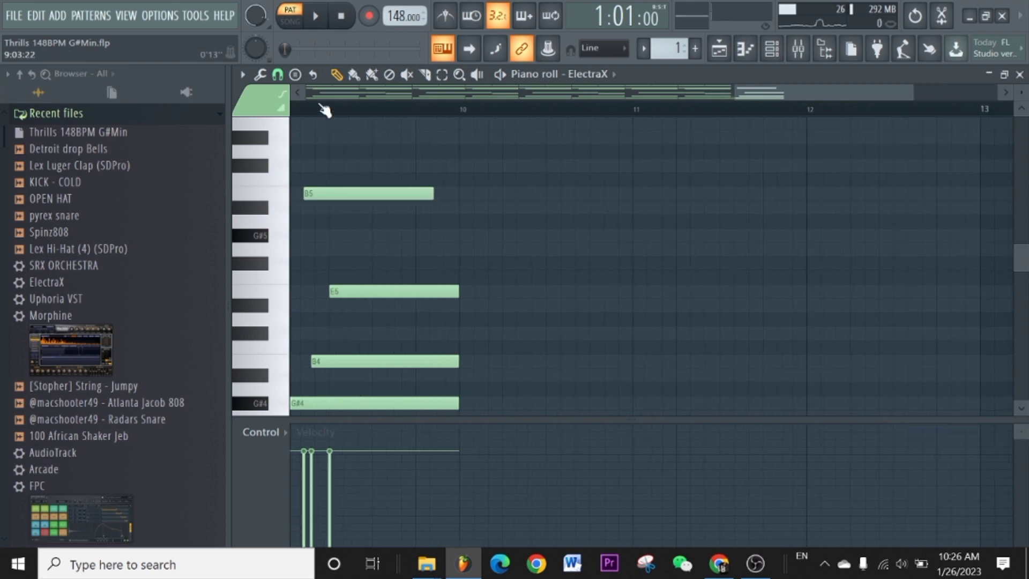
{"action": "scroll", "coordinate": [352, 97], "scroll_direction": "up", "scroll_amount": 2}
{"action": "scroll", "coordinate": [348, 99], "scroll_direction": "up", "scroll_amount": 3}
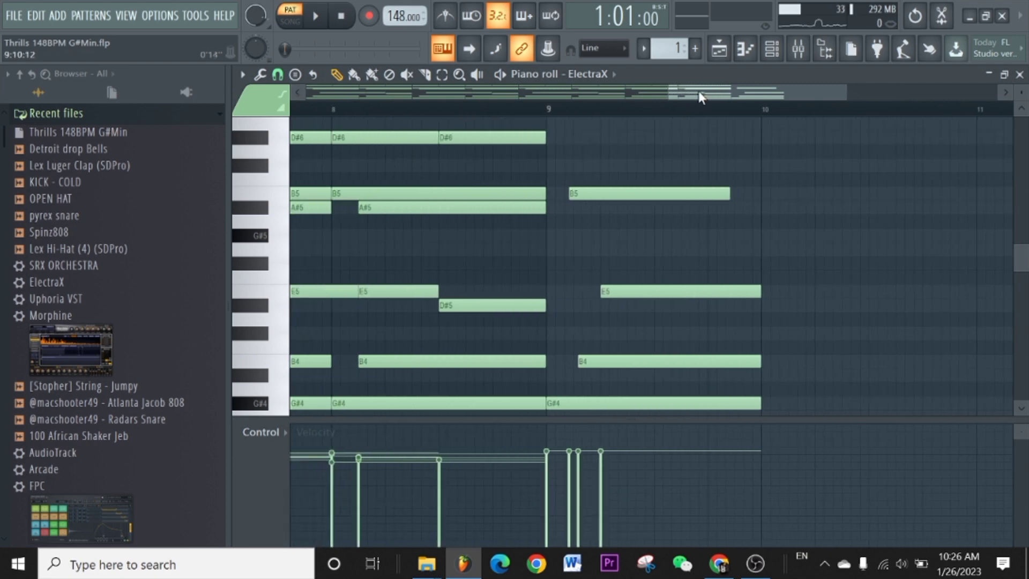
{"action": "left_click_drag", "start_coordinate": [706, 94], "coordinate": [736, 94]}
{"action": "left_click_drag", "start_coordinate": [462, 197], "coordinate": [470, 196]}
Add an A#5 note below the B5 in bar 9, starting together with the E5 and ending at bar 10.
{"action": "left_click", "coordinate": [491, 210]}
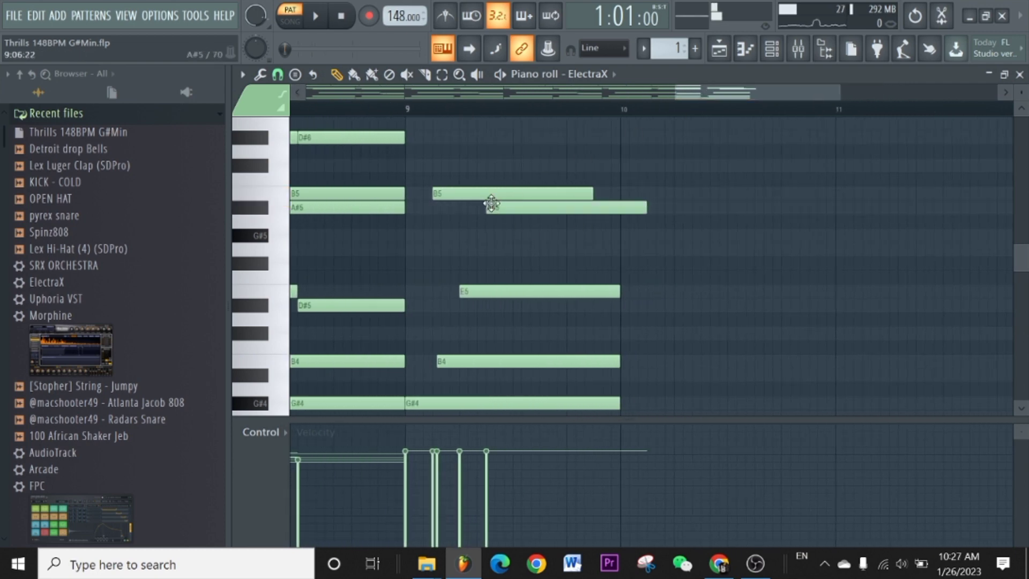
{"action": "left_click_drag", "start_coordinate": [547, 207], "coordinate": [514, 211]}
{"action": "left_click", "coordinate": [528, 193]}
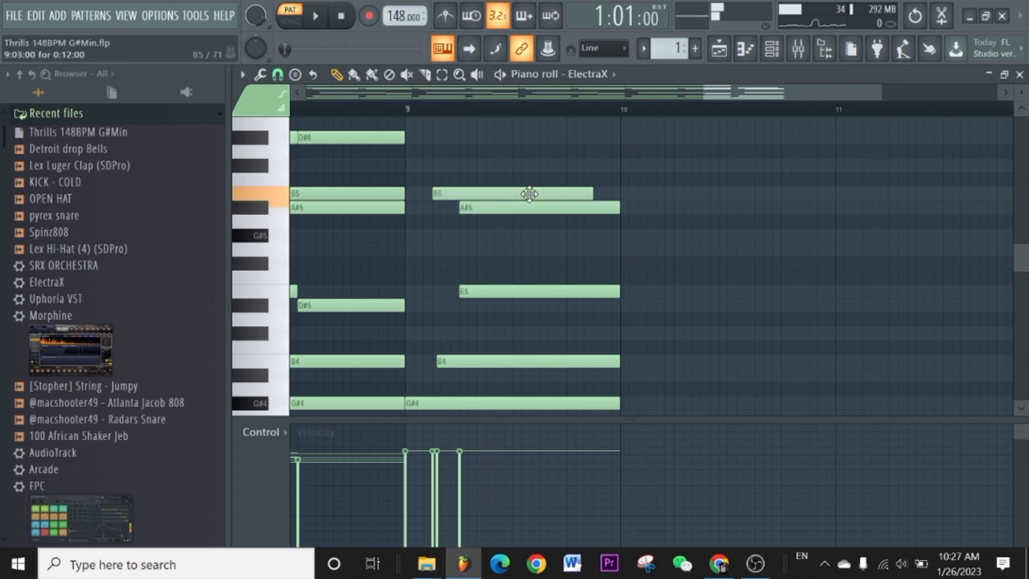
Fill bar 9 with two consecutive half-bar D#6 notes, the first starting at 9:01:00.
{"action": "left_click", "coordinate": [426, 138]}
{"action": "left_click_drag", "start_coordinate": [486, 137], "coordinate": [470, 138]}
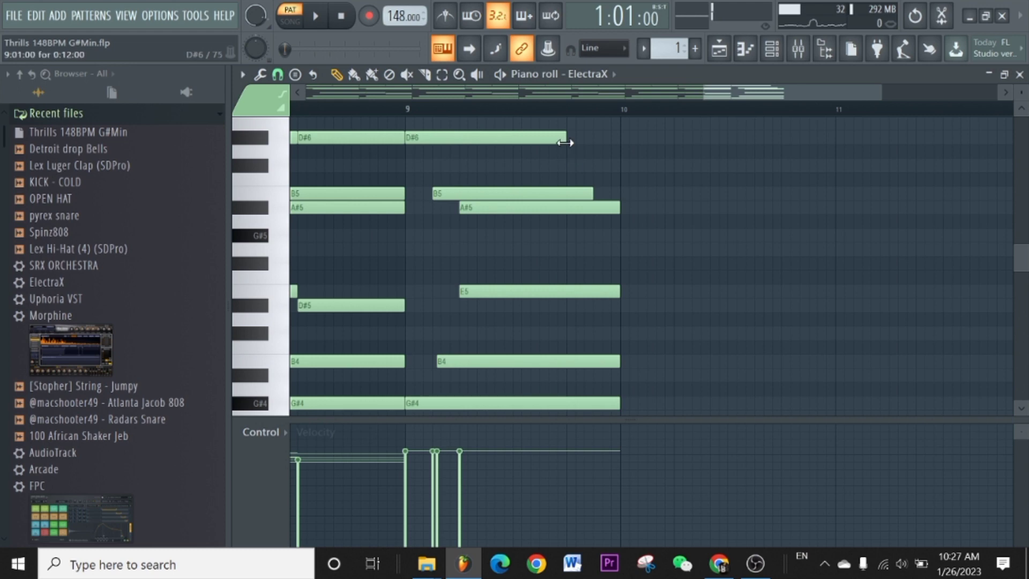
{"action": "left_click", "coordinate": [517, 138]}
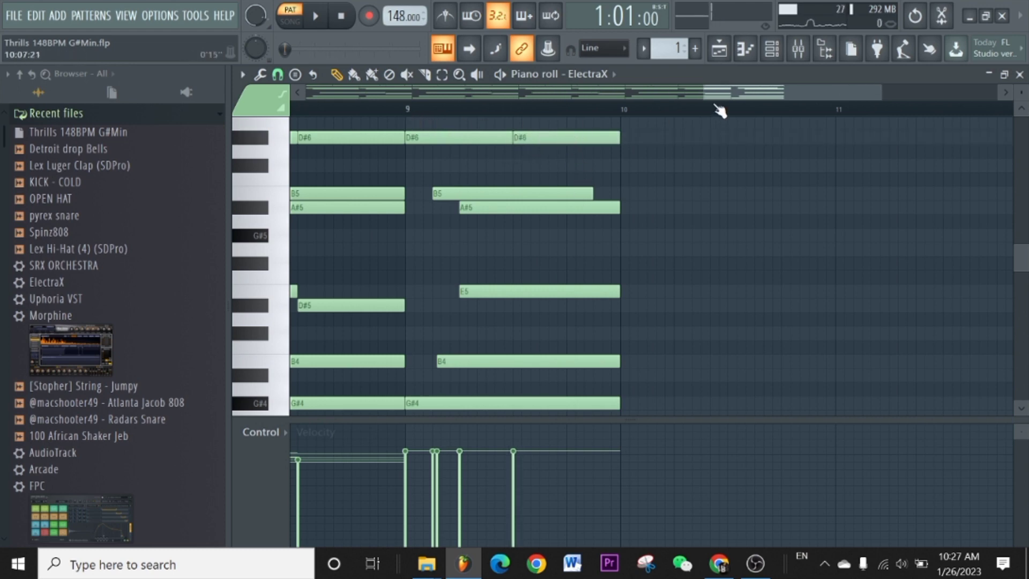
{"action": "left_click_drag", "start_coordinate": [715, 105], "coordinate": [746, 106]}
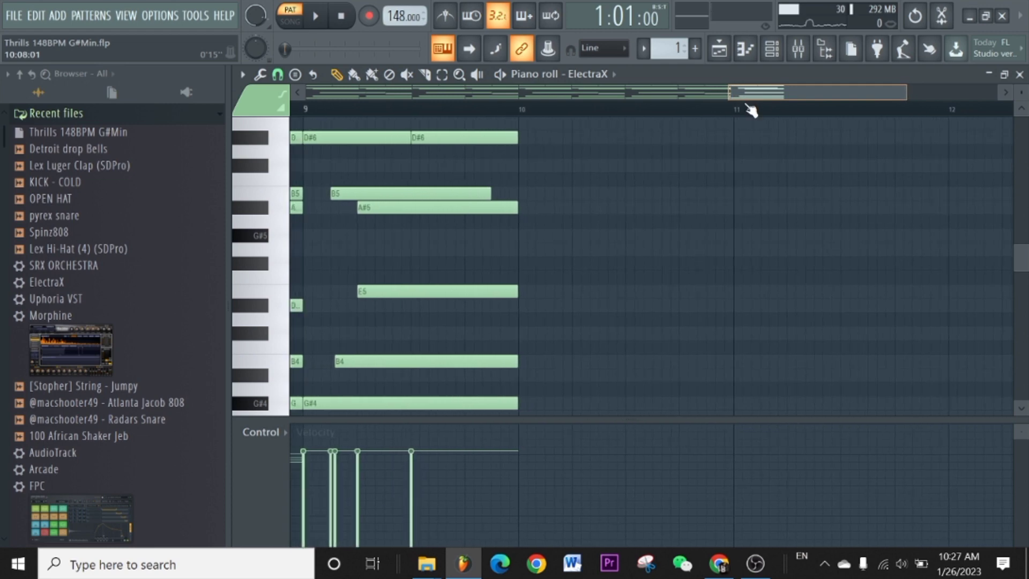
Select all the notes in bar 9 and duplicate them into bar 10.
{"action": "scroll", "coordinate": [544, 122], "scroll_direction": "down", "scroll_amount": 2}
{"action": "left_click", "coordinate": [442, 78]}
{"action": "scroll", "coordinate": [469, 268], "scroll_direction": "down", "scroll_amount": 5}
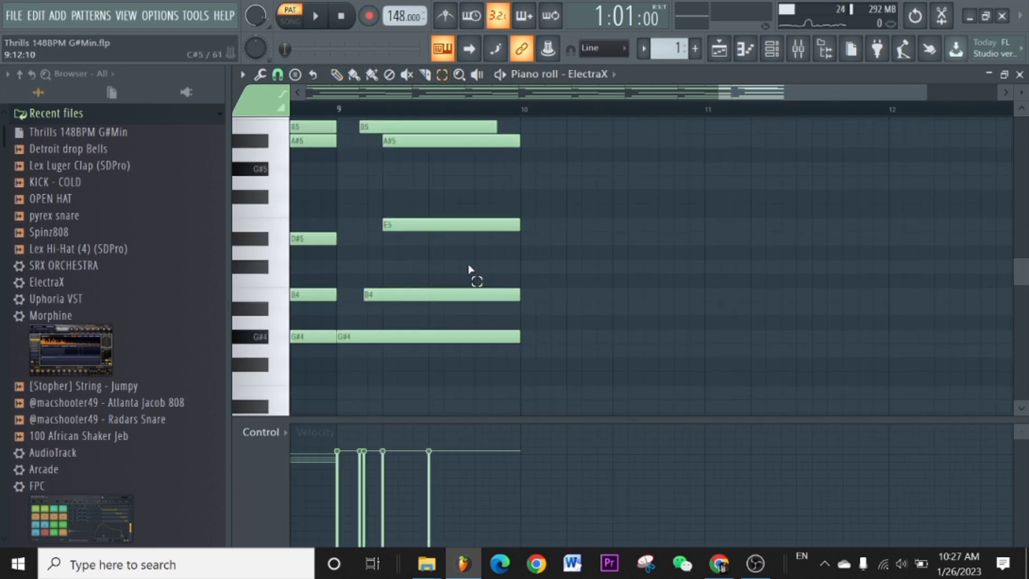
{"action": "left_click_drag", "start_coordinate": [493, 326], "coordinate": [372, 159]}
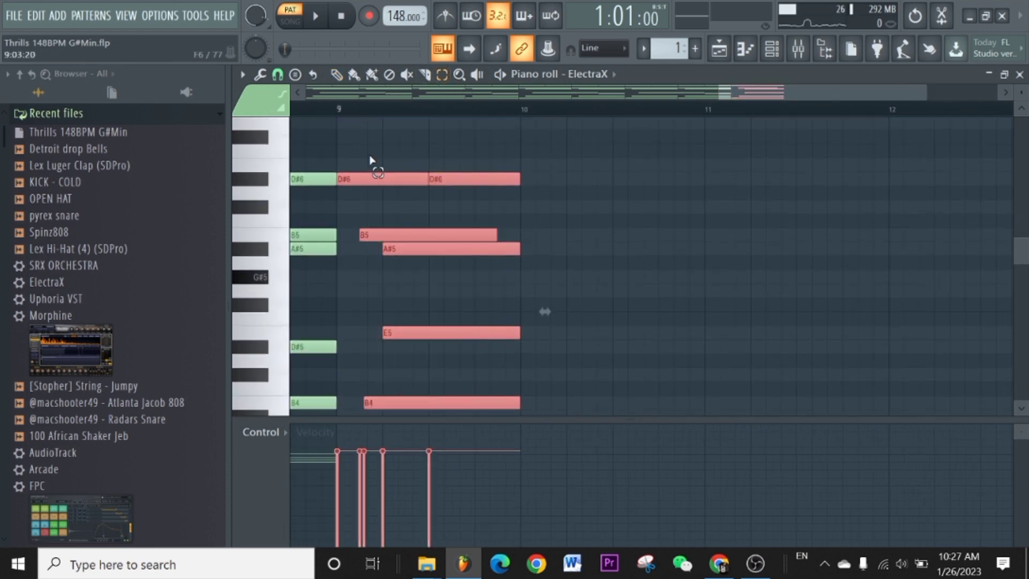
{"action": "key", "text": "ctrl+b"}
{"action": "left_click", "coordinate": [372, 161]}
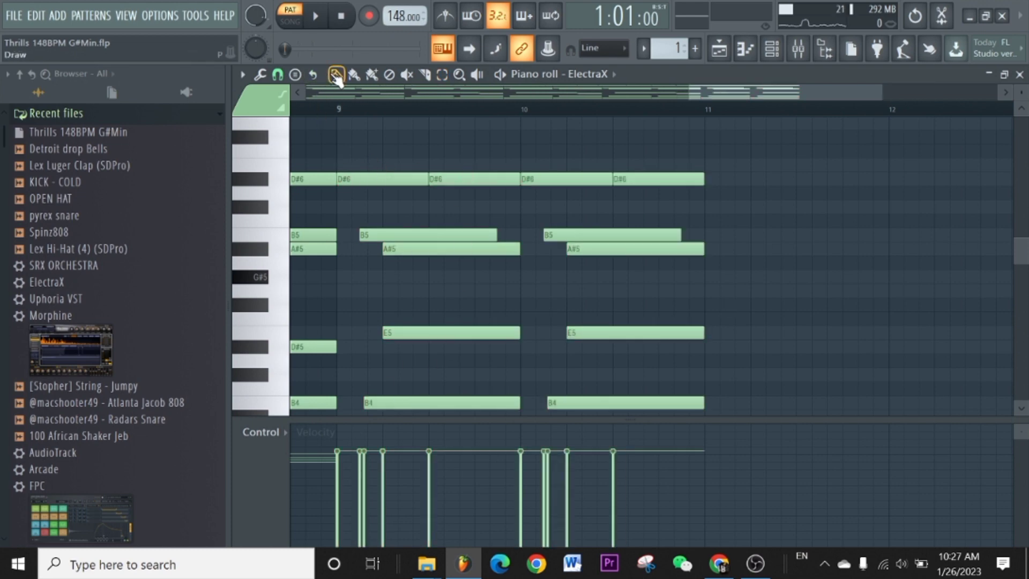
Extend bar 9's B5 up to bar 10's B5, and resize bar 10's B5 and A#5 to meet at mid-bar.
{"action": "scroll", "coordinate": [608, 121], "scroll_direction": "down", "scroll_amount": 2, "text": "ctrl"}
{"action": "scroll", "coordinate": [614, 153], "scroll_direction": "down", "scroll_amount": 3}
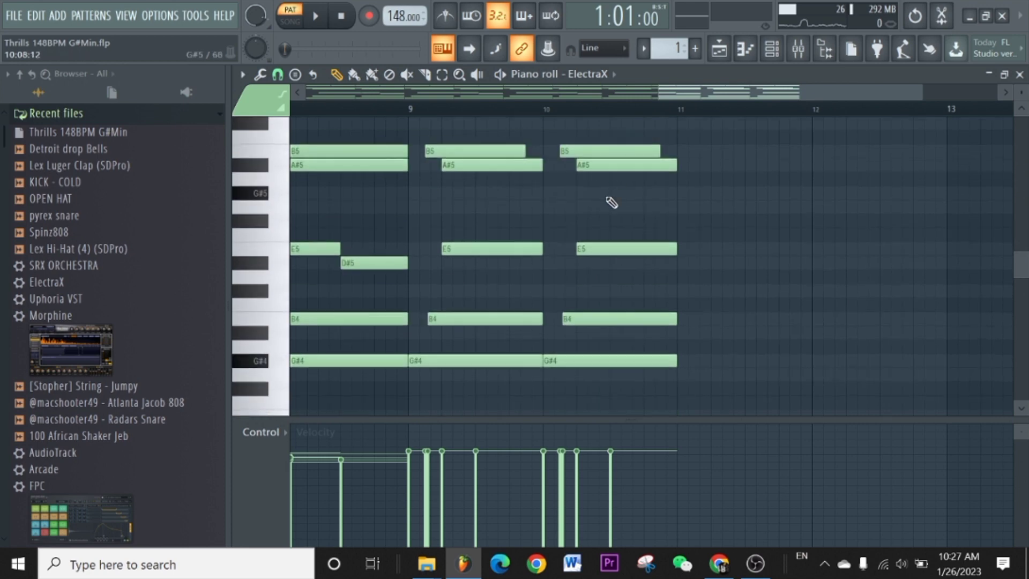
{"action": "scroll", "coordinate": [648, 110], "scroll_direction": "up", "scroll_amount": 1}
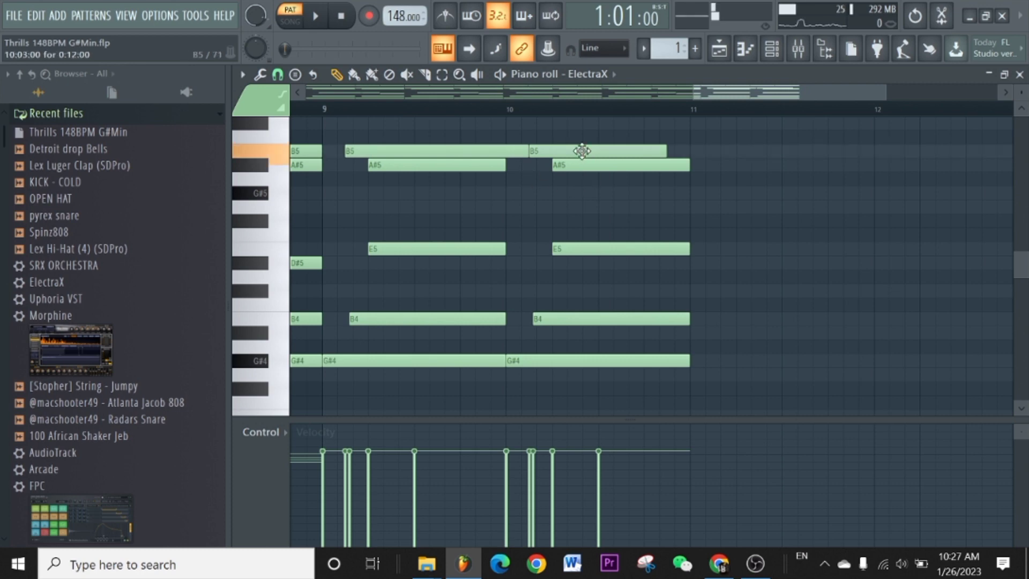
{"action": "left_click_drag", "start_coordinate": [652, 150], "coordinate": [591, 165]}
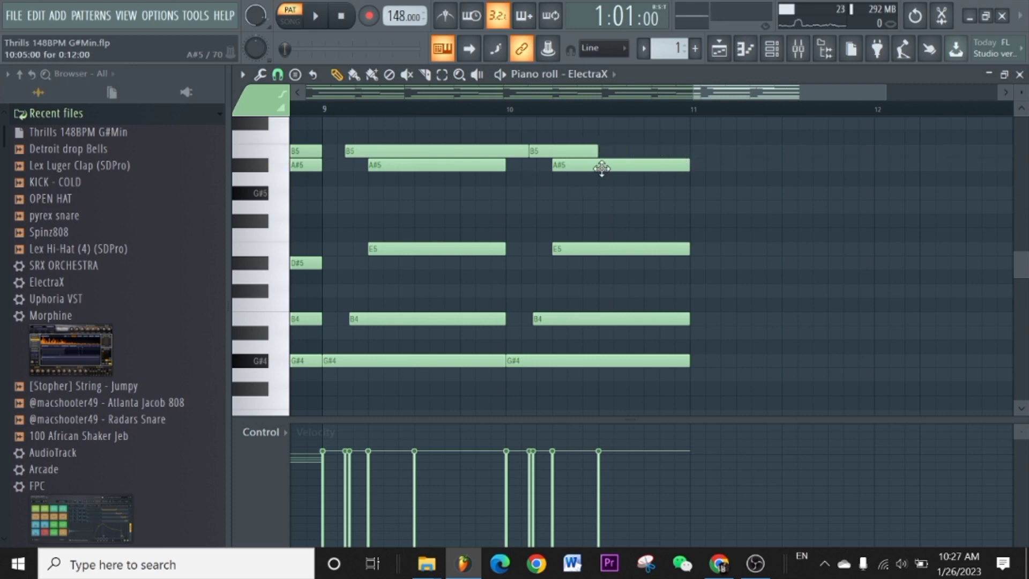
{"action": "left_click_drag", "start_coordinate": [601, 169], "coordinate": [690, 182]}
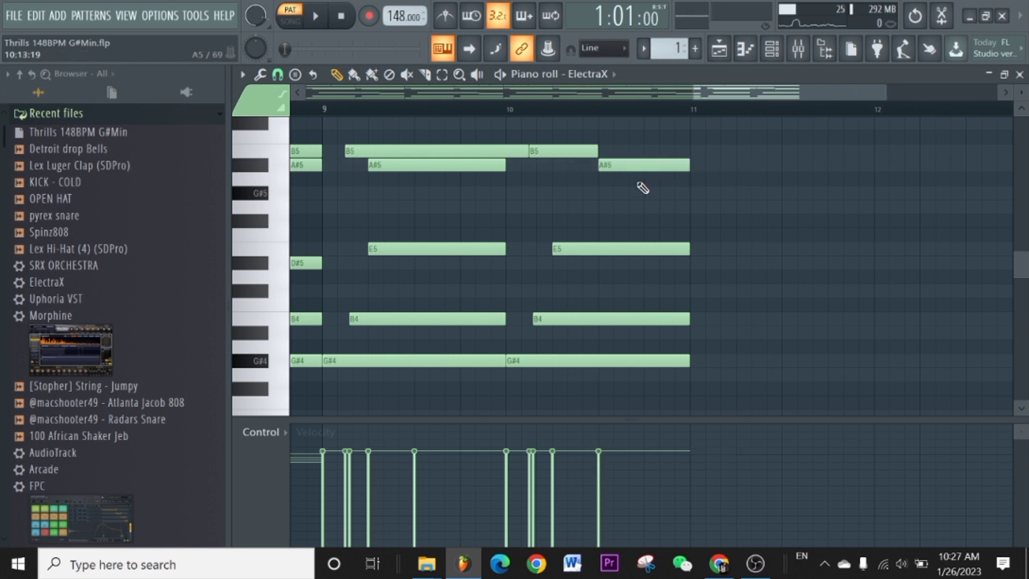
Play back the redrawn notes from the start of bar 9 through bar 10.
{"action": "left_click", "coordinate": [324, 111]}
{"action": "left_click_drag", "start_coordinate": [324, 113], "coordinate": [328, 117]}
{"action": "scroll", "coordinate": [597, 218], "scroll_direction": "up", "scroll_amount": 5}
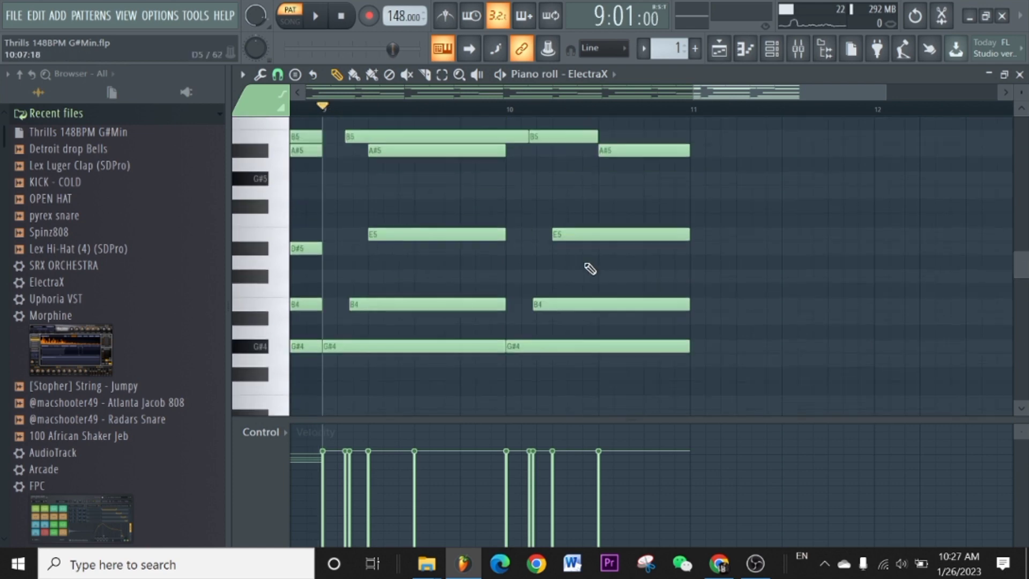
{"action": "left_click_drag", "start_coordinate": [673, 352], "coordinate": [331, 152]}
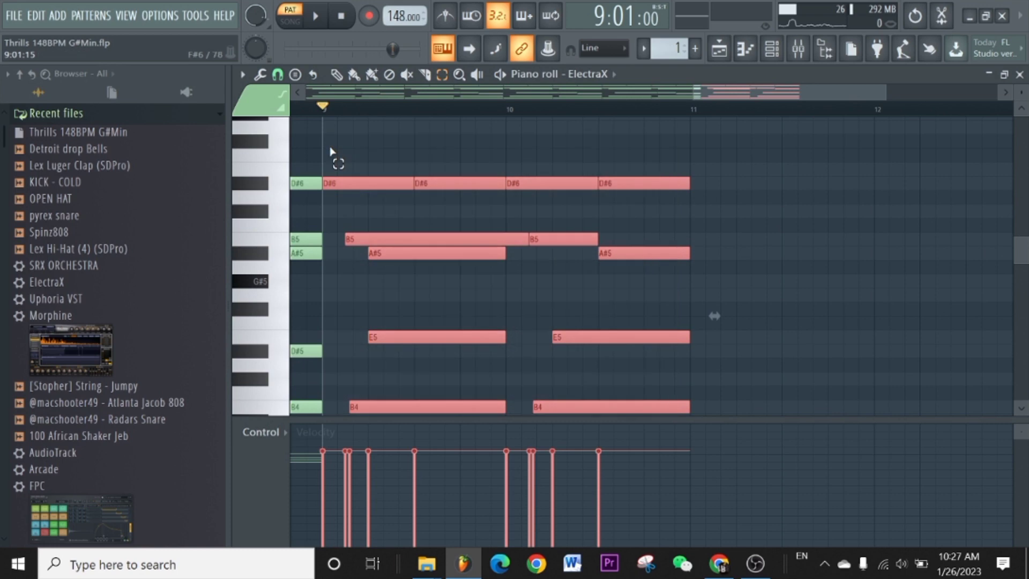
{"action": "left_click", "coordinate": [513, 217]}
{"action": "key", "text": "space"}
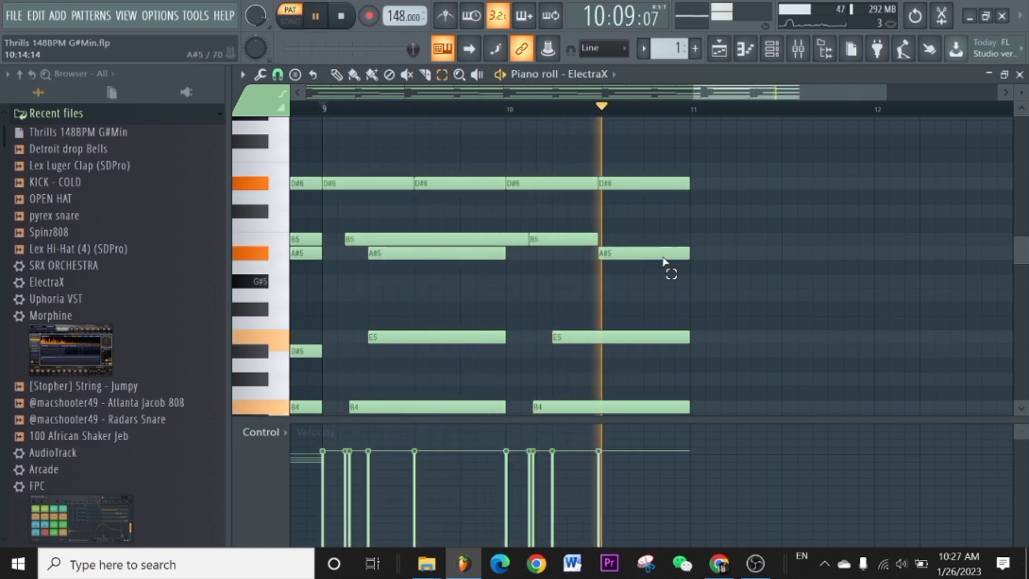
{"action": "key", "text": "space"}
Delete all the demonstration notes in bars 9 and 10, from the D#6 notes down to the G#4 notes.
{"action": "scroll", "coordinate": [488, 172], "scroll_direction": "down", "scroll_amount": 3}
{"action": "scroll", "coordinate": [489, 173], "scroll_direction": "up", "scroll_amount": 4}
{"action": "right_click", "coordinate": [460, 225]}
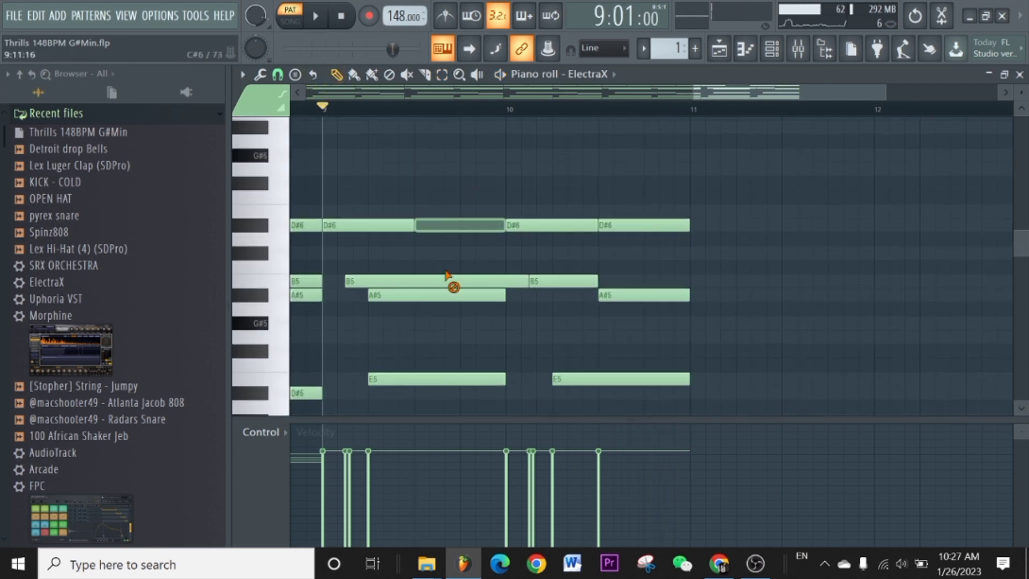
{"action": "right_click", "coordinate": [450, 283]}
{"action": "right_click", "coordinate": [423, 227]}
{"action": "right_click", "coordinate": [601, 293]}
{"action": "right_click", "coordinate": [601, 225]}
{"action": "right_click", "coordinate": [557, 225]}
{"action": "right_click", "coordinate": [568, 281]}
{"action": "scroll", "coordinate": [586, 265], "scroll_direction": "down", "scroll_amount": 4}
{"action": "right_click", "coordinate": [590, 212]}
{"action": "right_click", "coordinate": [592, 281]}
{"action": "right_click", "coordinate": [593, 323]}
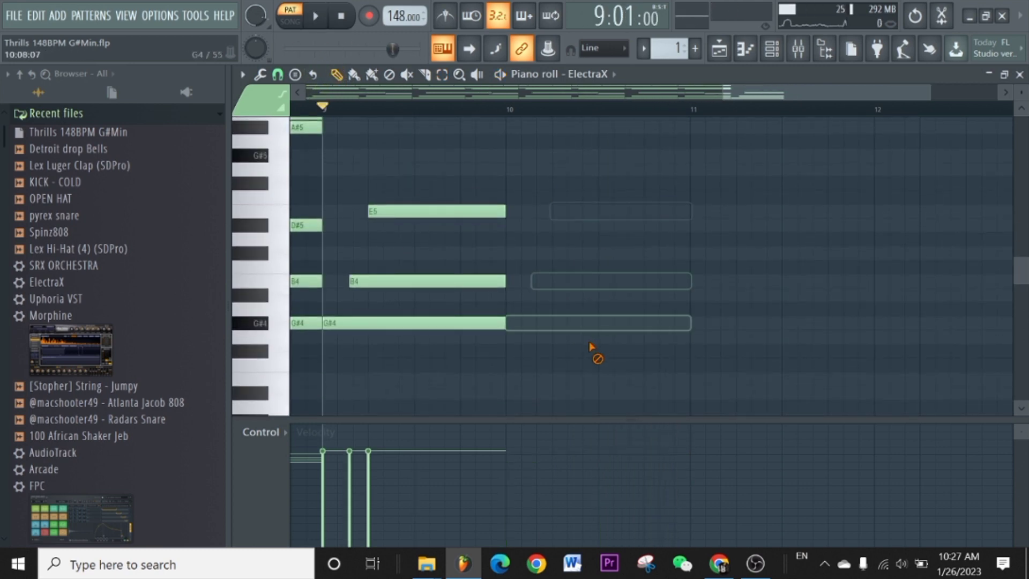
{"action": "right_click", "coordinate": [437, 212]}
{"action": "right_click", "coordinate": [441, 281]}
{"action": "right_click", "coordinate": [443, 323]}
Play back the full eight-bar ElectraX melody from bar 1.
{"action": "scroll", "coordinate": [460, 112], "scroll_direction": "down", "scroll_amount": 3}
{"action": "scroll", "coordinate": [461, 114], "scroll_direction": "down", "scroll_amount": 2}
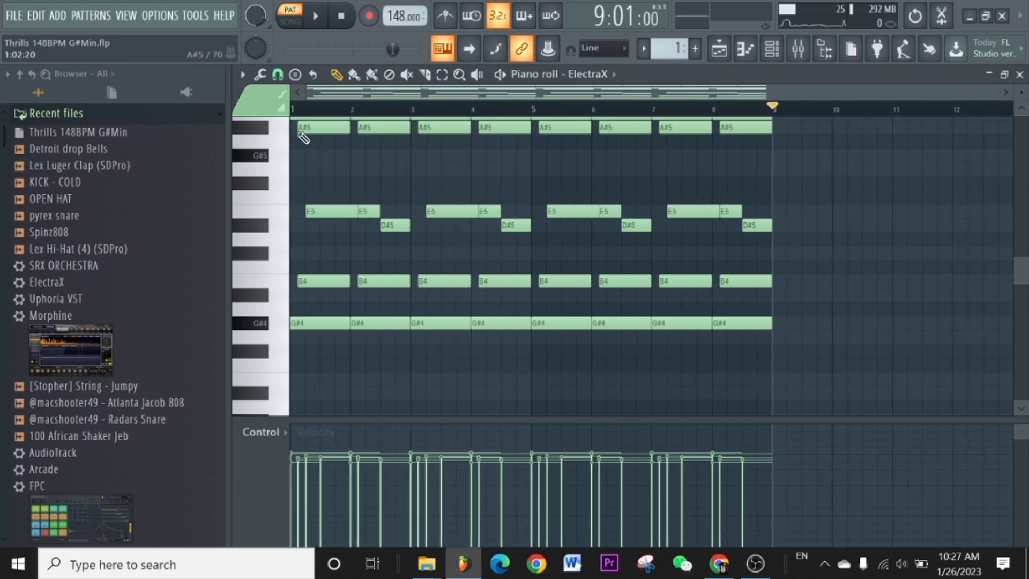
{"action": "left_click", "coordinate": [322, 110]}
{"action": "scroll", "coordinate": [439, 214], "scroll_direction": "up", "scroll_amount": 3}
{"action": "scroll", "coordinate": [540, 214], "scroll_direction": "down", "scroll_amount": 1}
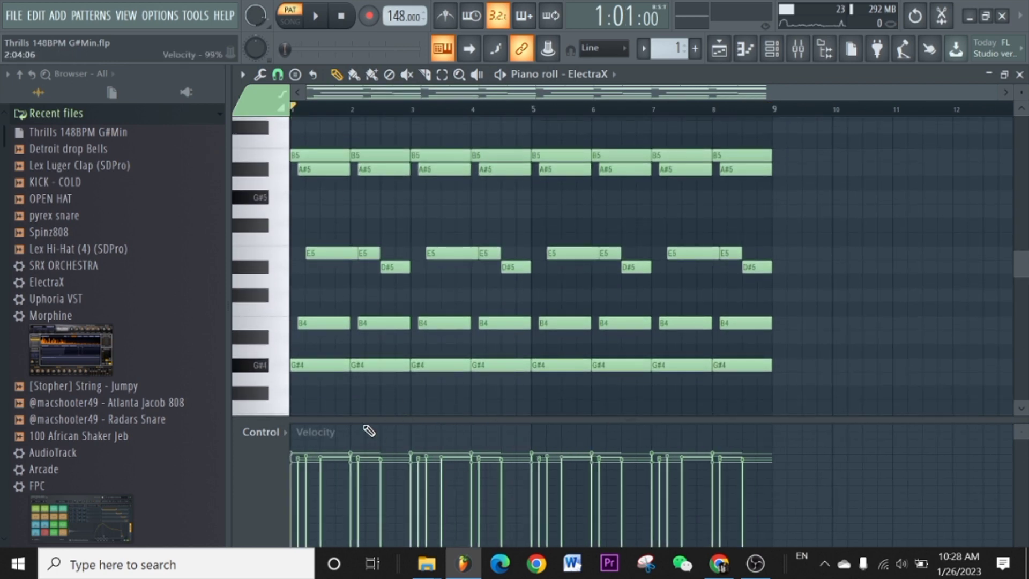
{"action": "key", "text": "space"}
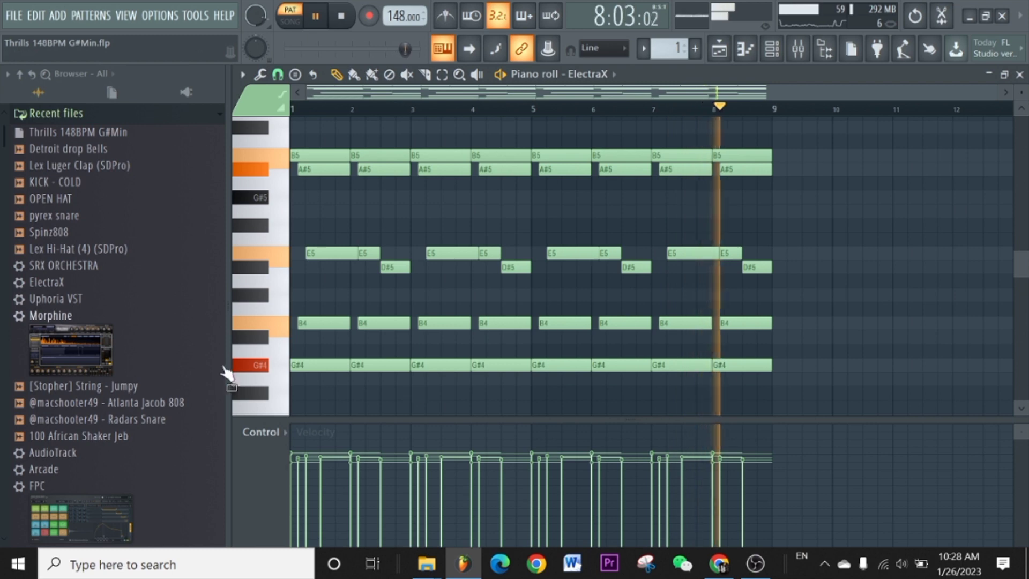
{"action": "key", "text": "space"}
Inspect the channel settings of the Pattern 1 (consolidated) audio clip on Track 2 of the playlist, then close them.
{"action": "left_click", "coordinate": [719, 49]}
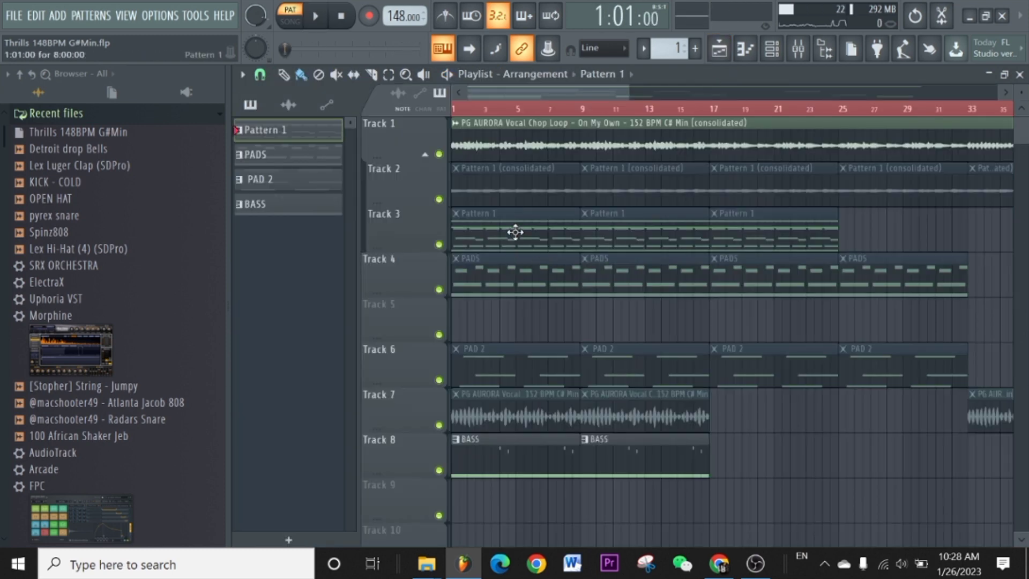
{"action": "double_click", "coordinate": [487, 190]}
{"action": "left_click_drag", "start_coordinate": [667, 119], "coordinate": [619, 105]}
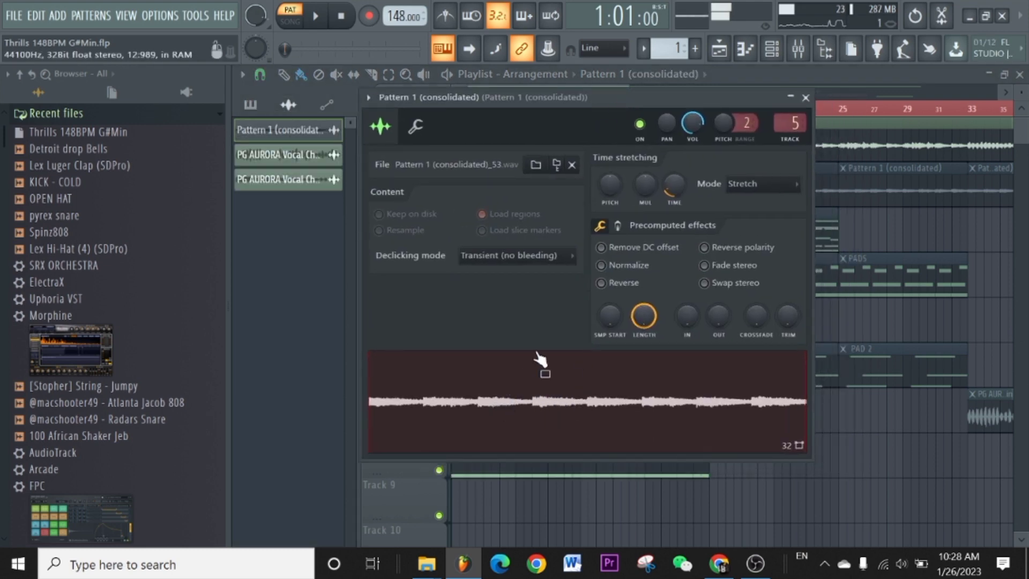
{"action": "left_click", "coordinate": [806, 98]}
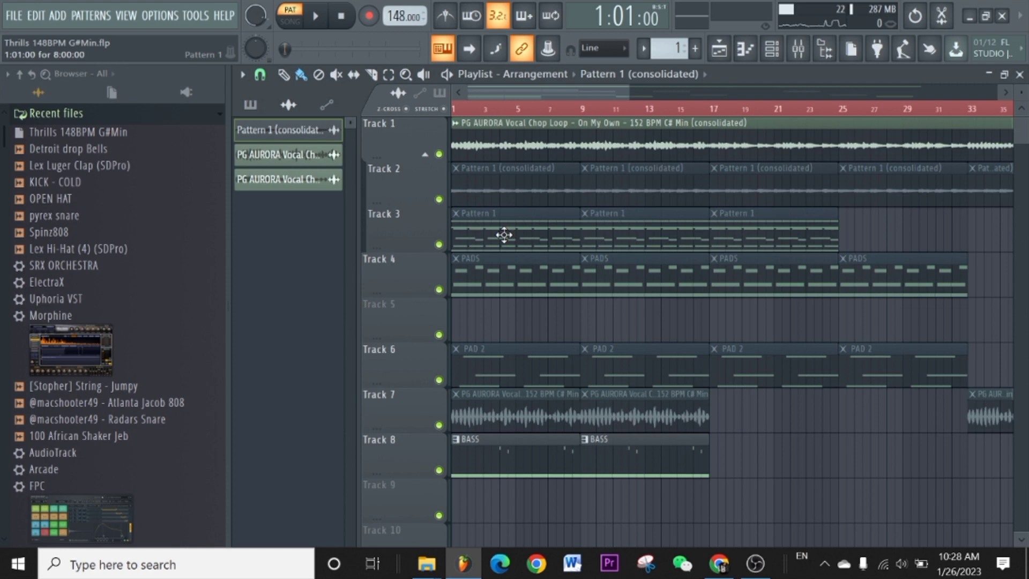
Review the Fruity parametric EQ 2 and Fruity Limiter on the ElectraX mixer insert, closing the mixer and plugin windows when finished.
{"action": "left_click", "coordinate": [798, 48]}
{"action": "left_click", "coordinate": [316, 127]}
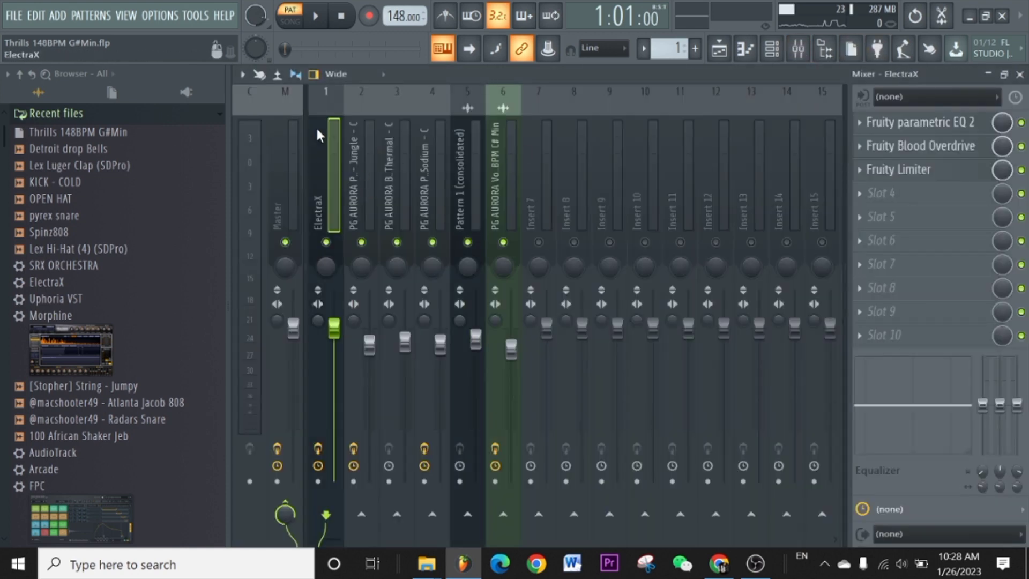
{"action": "left_click", "coordinate": [923, 126]}
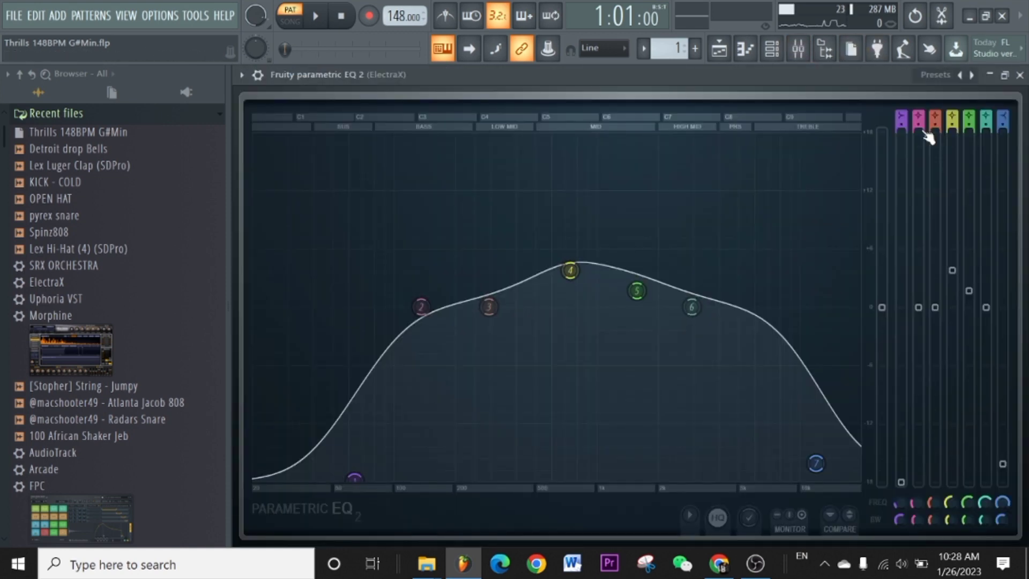
{"action": "left_click", "coordinate": [1020, 75]}
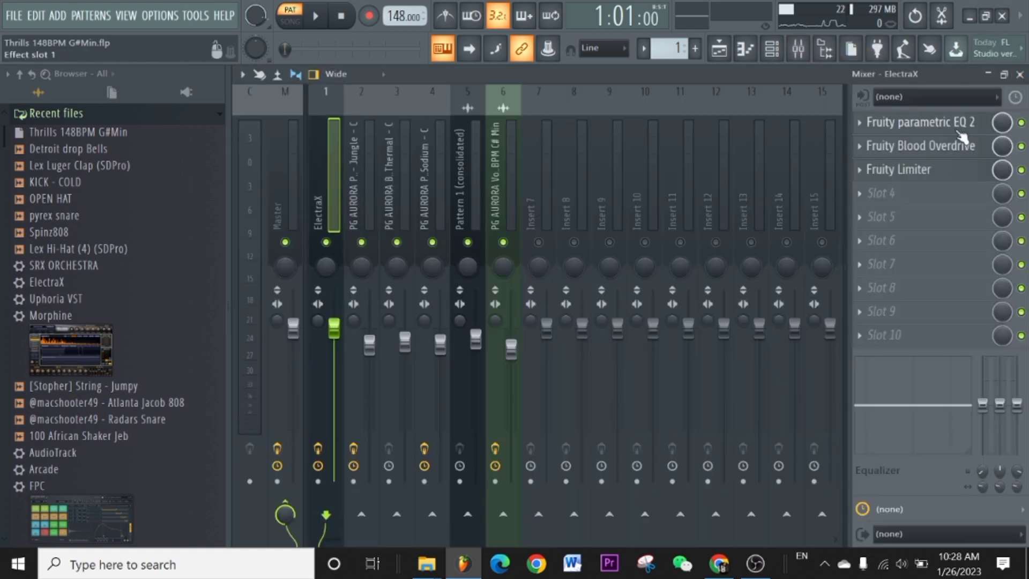
{"action": "left_click", "coordinate": [907, 171]}
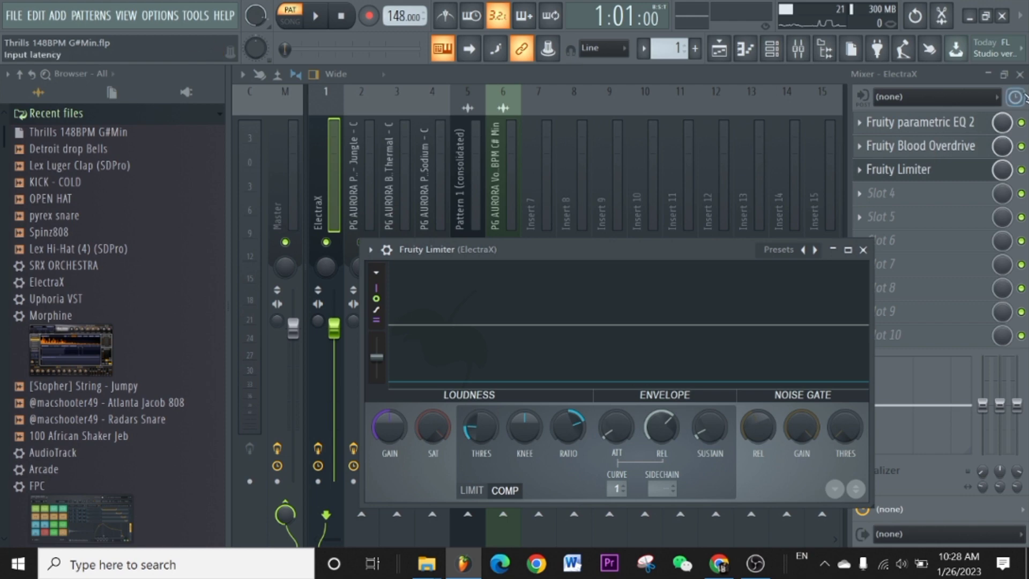
{"action": "left_click", "coordinate": [1019, 75]}
{"action": "left_click_drag", "start_coordinate": [700, 253], "coordinate": [711, 183]}
{"action": "left_click", "coordinate": [873, 180]}
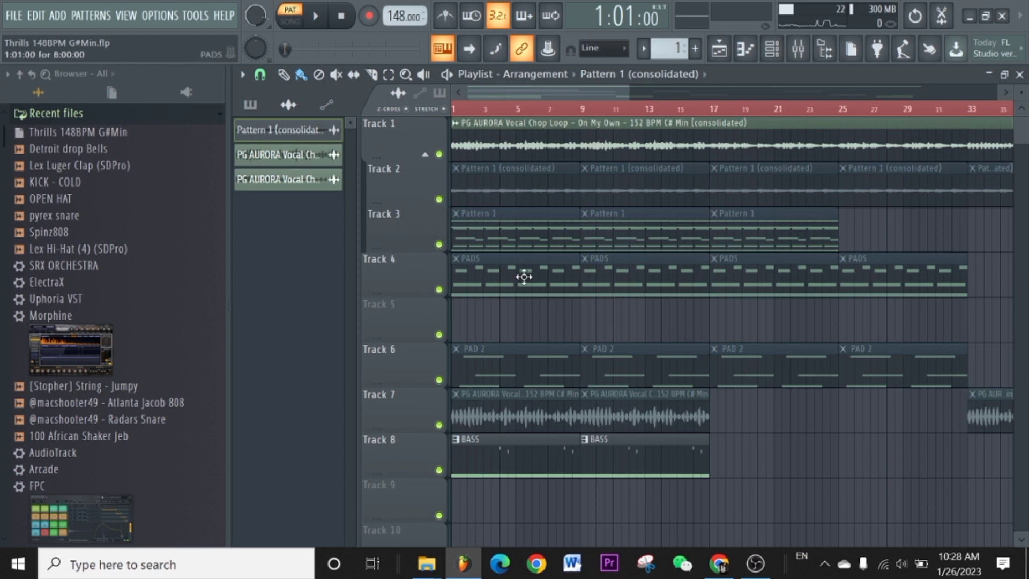
Check the mixer insert assigned to the Pattern 1 (consolidated) clip for effects, then close its windows.
{"action": "double_click", "coordinate": [500, 188]}
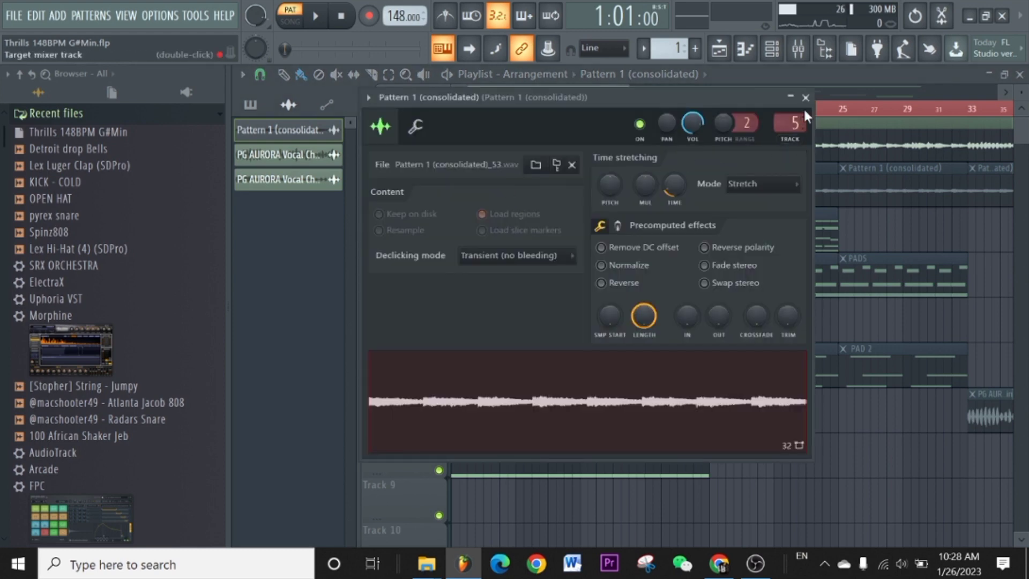
{"action": "left_click", "coordinate": [800, 53]}
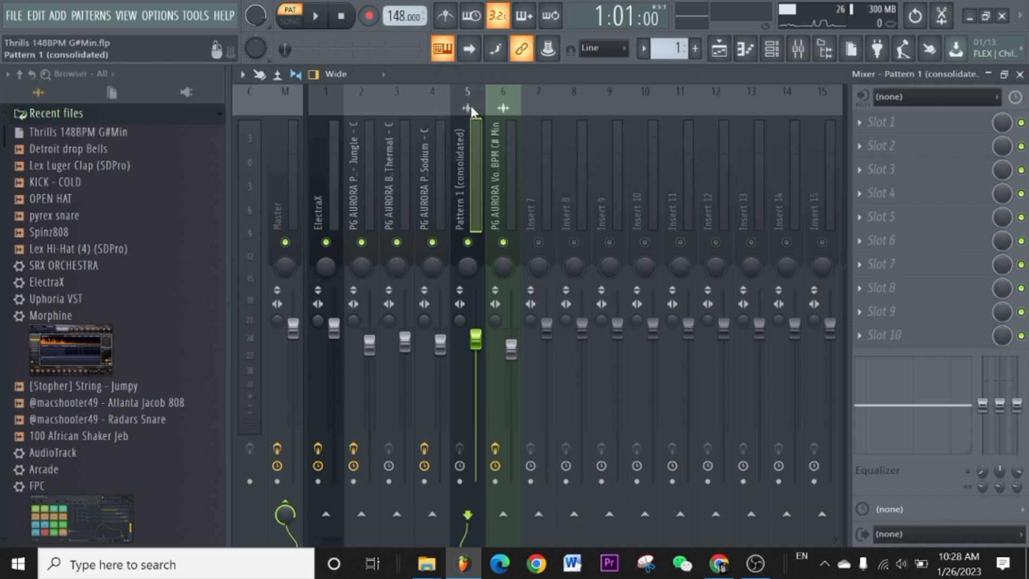
{"action": "left_click", "coordinate": [1020, 74]}
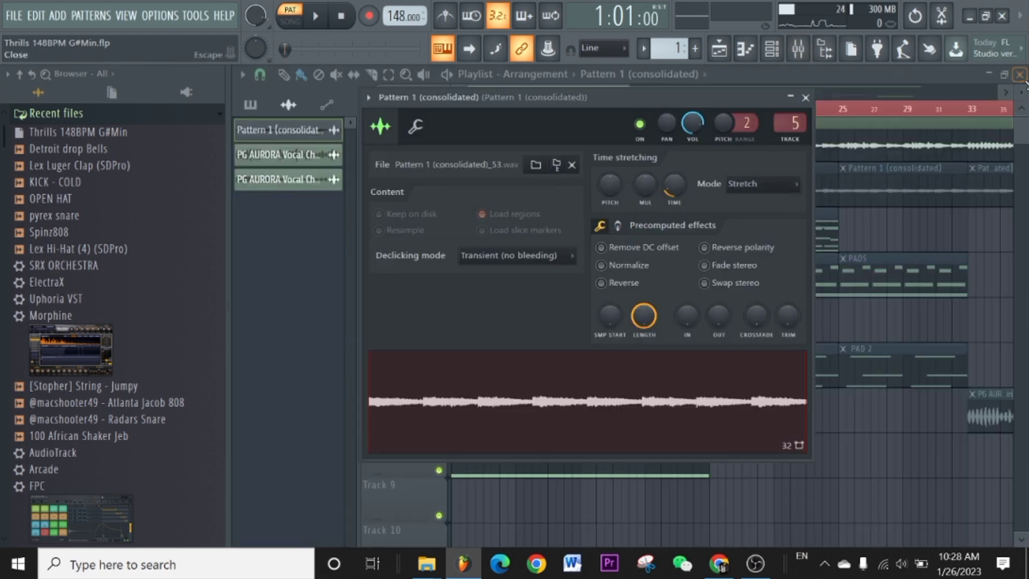
{"action": "left_click", "coordinate": [806, 98]}
Open the PADS pattern from Track 4 in the piano roll and play its Jungle pad notes from bar 1.
{"action": "scroll", "coordinate": [489, 362], "scroll_direction": "down", "scroll_amount": 1}
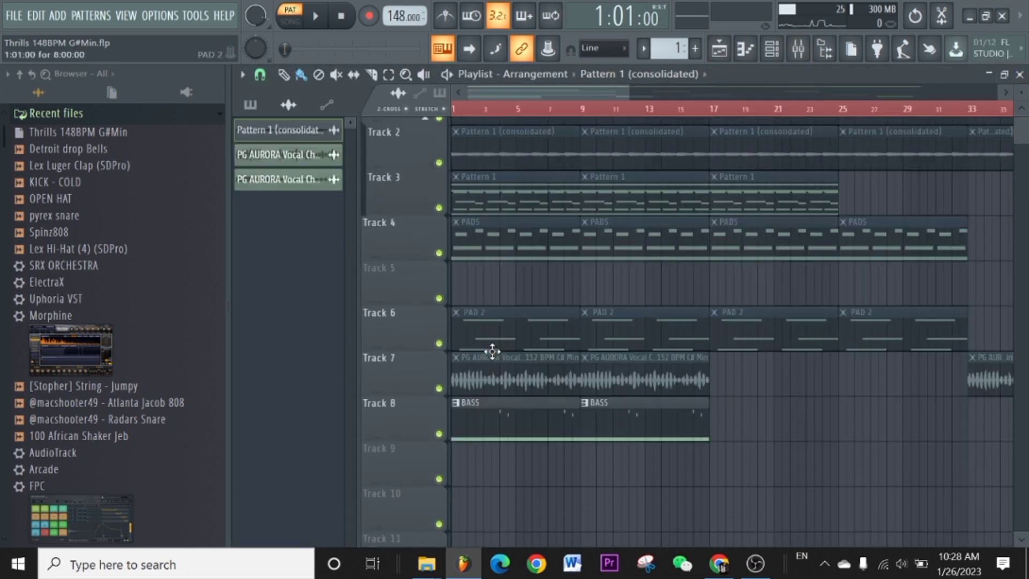
{"action": "scroll", "coordinate": [489, 351], "scroll_direction": "up", "scroll_amount": 1}
{"action": "scroll", "coordinate": [482, 96], "scroll_direction": "up", "scroll_amount": 2}
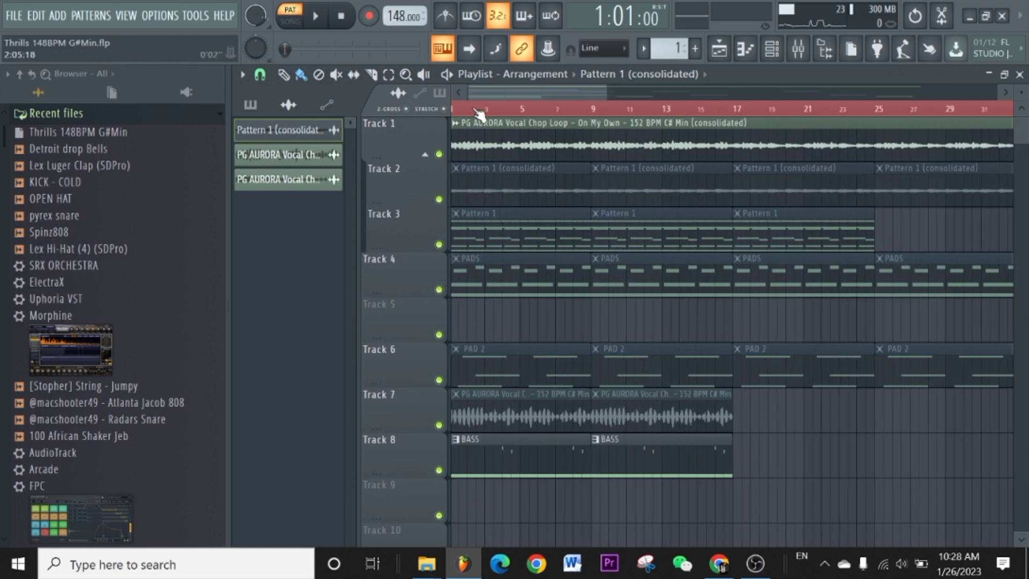
{"action": "double_click", "coordinate": [476, 293]}
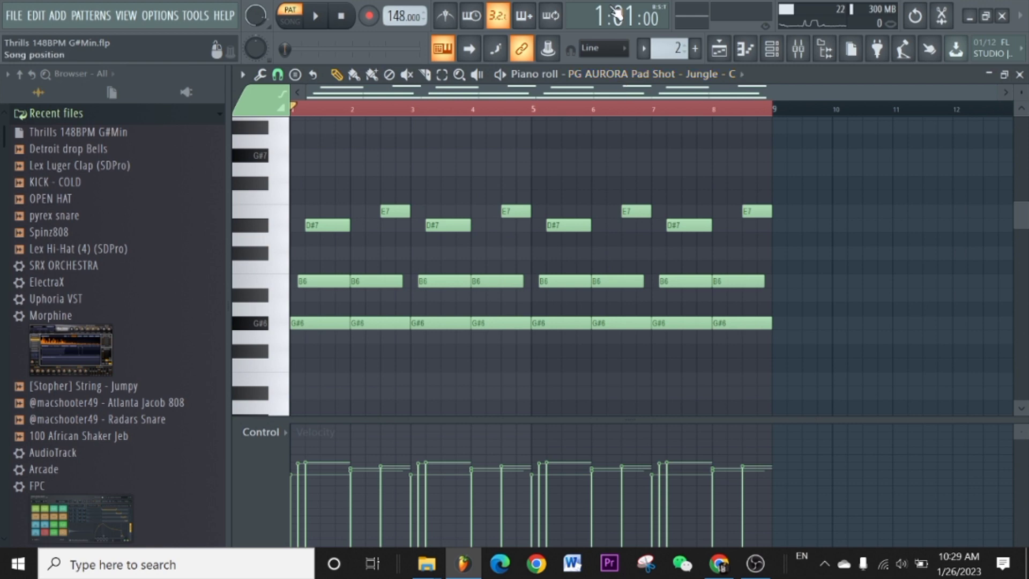
{"action": "left_click", "coordinate": [312, 324]}
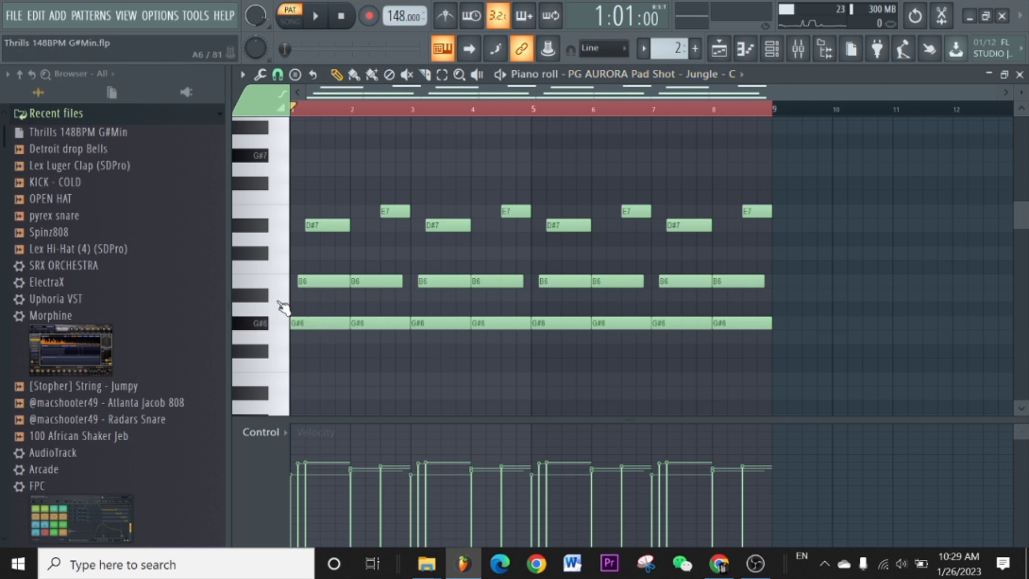
{"action": "key", "text": "space"}
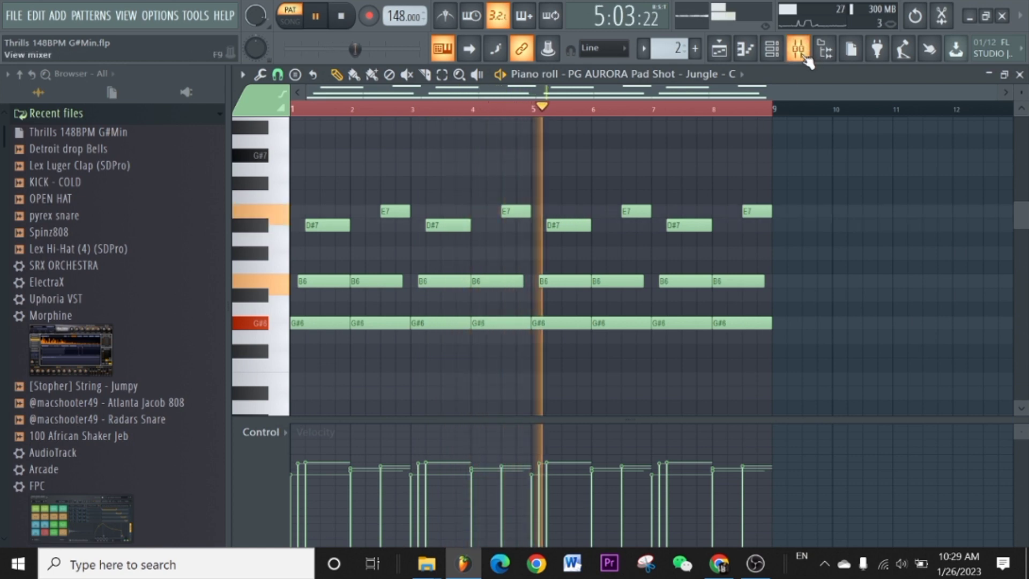
Select the PG AURORA Pad Shot - Jungle mixer insert and open its Fruity parametric EQ 2 for inspection.
{"action": "left_click", "coordinate": [825, 50]}
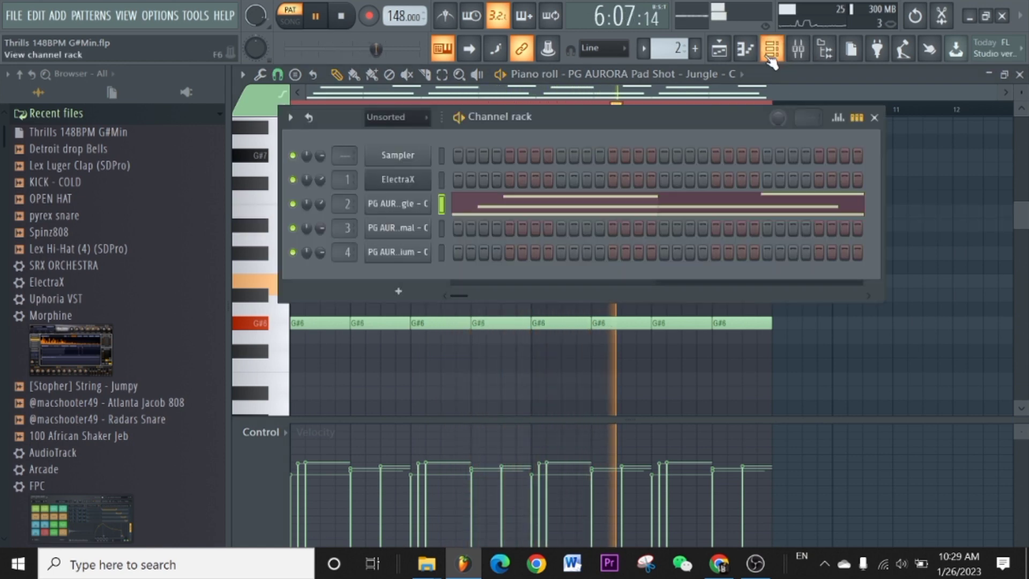
{"action": "left_click", "coordinate": [798, 48]}
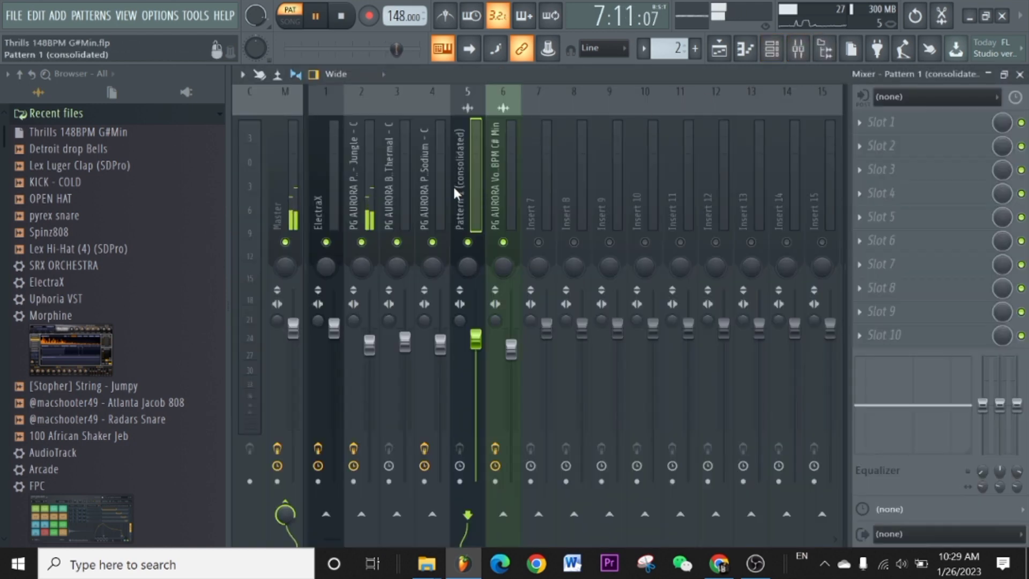
{"action": "left_click", "coordinate": [360, 131]}
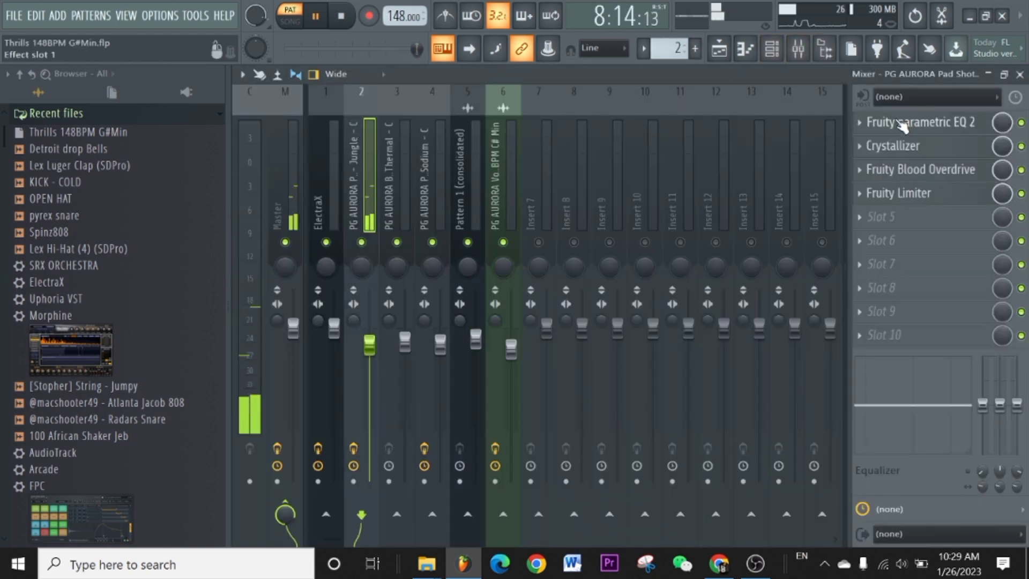
{"action": "left_click", "coordinate": [907, 122]}
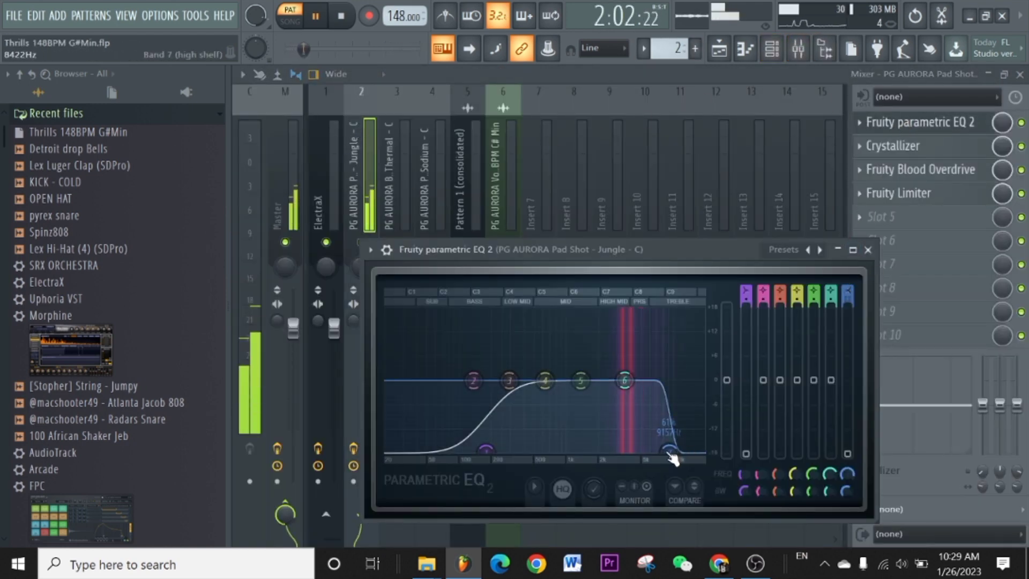
Inspect the Crystallizer, Fruity Blood Overdrive and Fruity Limiter on the Jungle pad insert, closing each plugin window.
{"action": "left_click", "coordinate": [867, 250]}
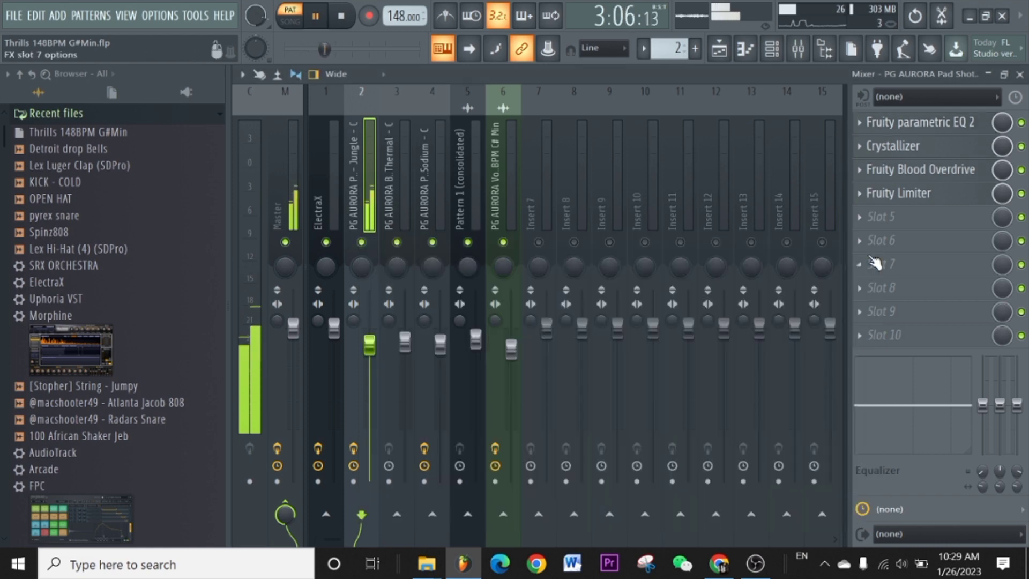
{"action": "left_click", "coordinate": [918, 148]}
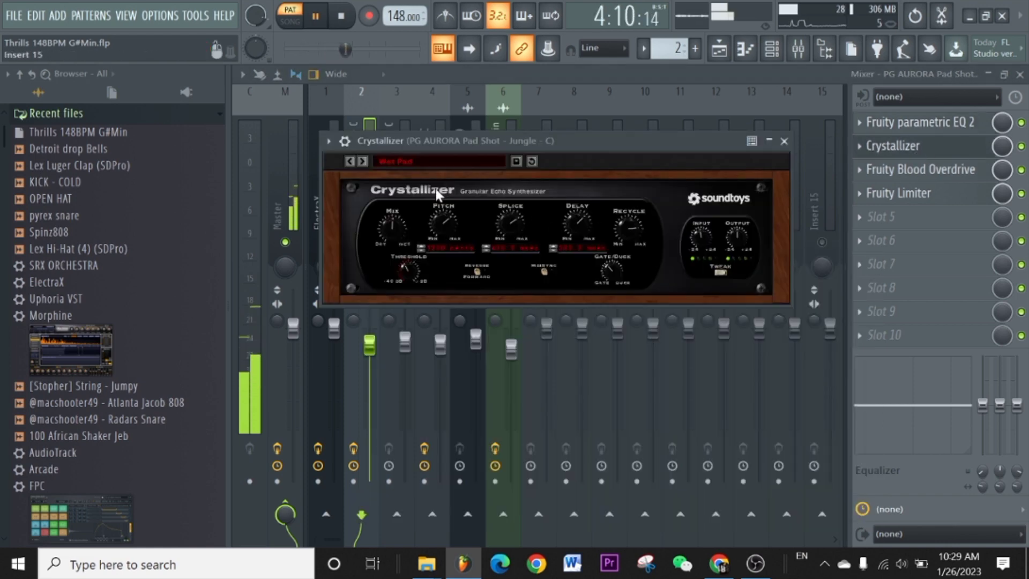
{"action": "left_click", "coordinate": [784, 141]}
{"action": "left_click", "coordinate": [925, 171]}
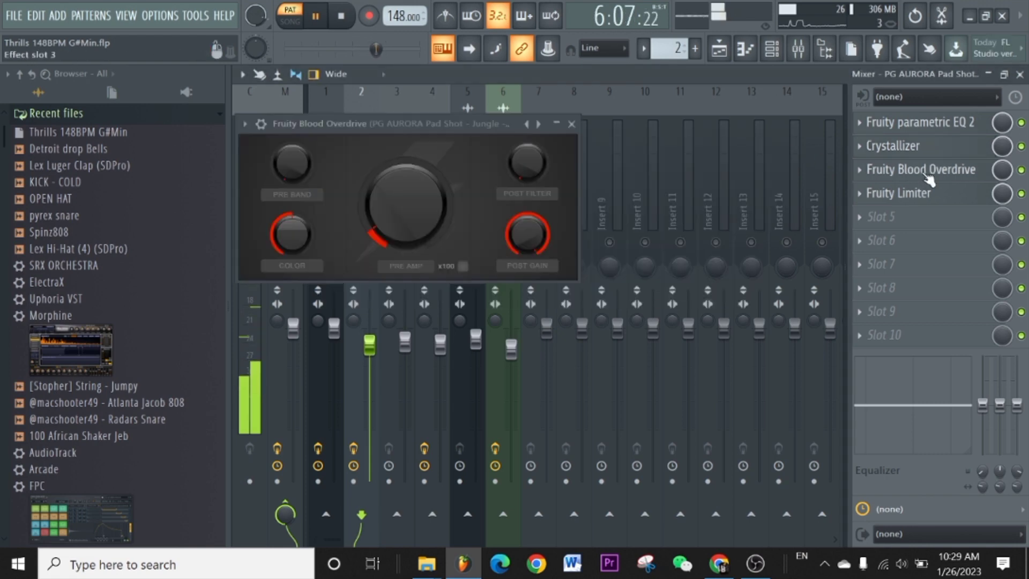
{"action": "left_click", "coordinate": [571, 123]}
{"action": "left_click", "coordinate": [902, 195]}
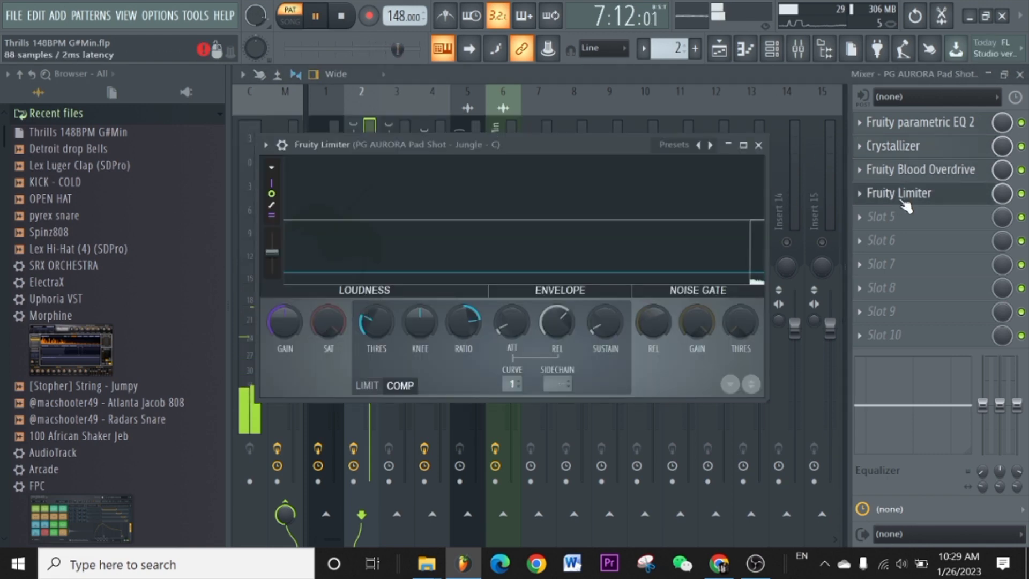
{"action": "left_click", "coordinate": [759, 145]}
Stop playback in the playlist, then open the PAD 2 pattern from Track 6 in the piano roll and look through its Sodium pad notes.
{"action": "left_click", "coordinate": [719, 49]}
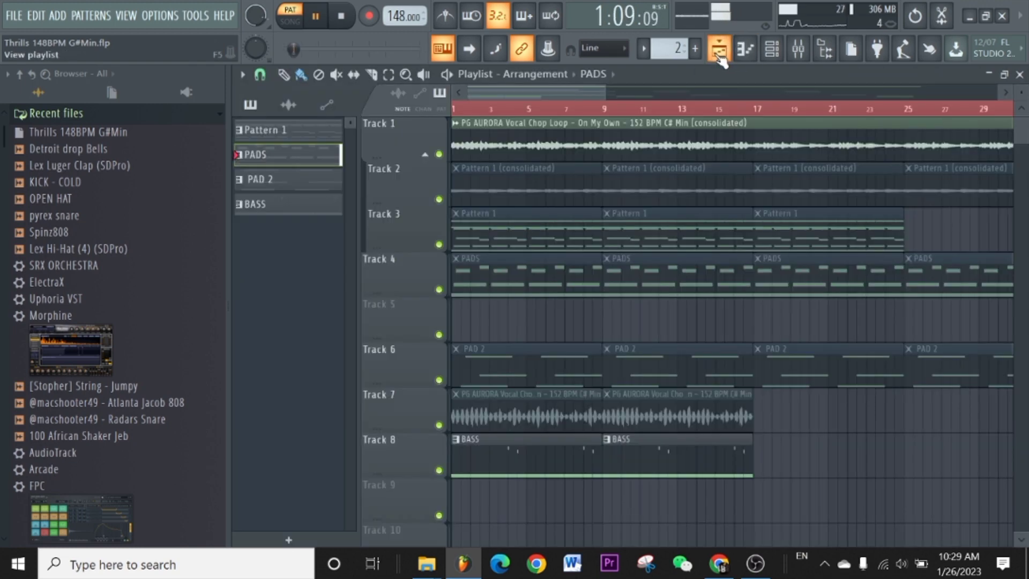
{"action": "key", "text": "space"}
{"action": "scroll", "coordinate": [600, 129], "scroll_direction": "down", "scroll_amount": 3}
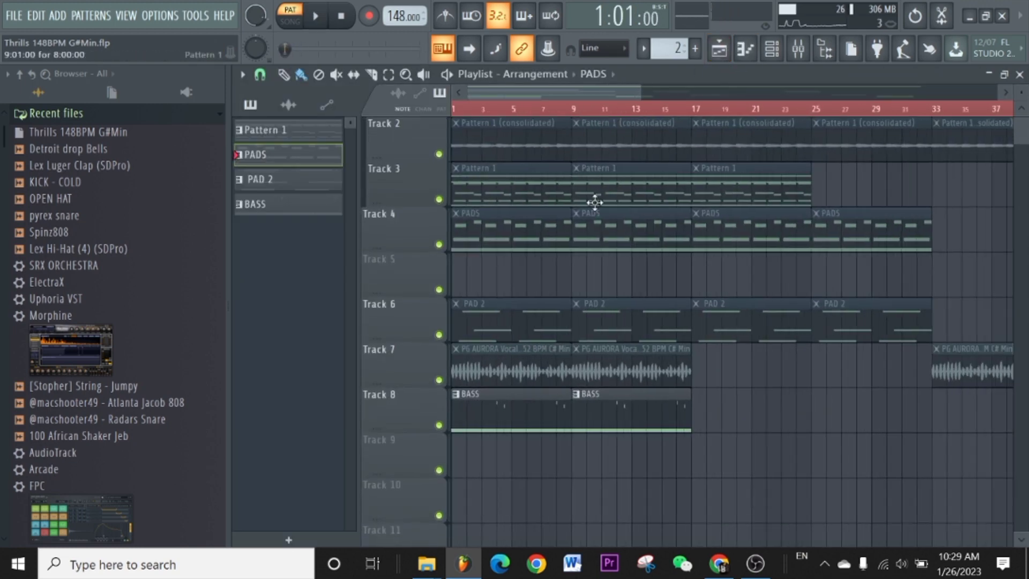
{"action": "double_click", "coordinate": [486, 310]}
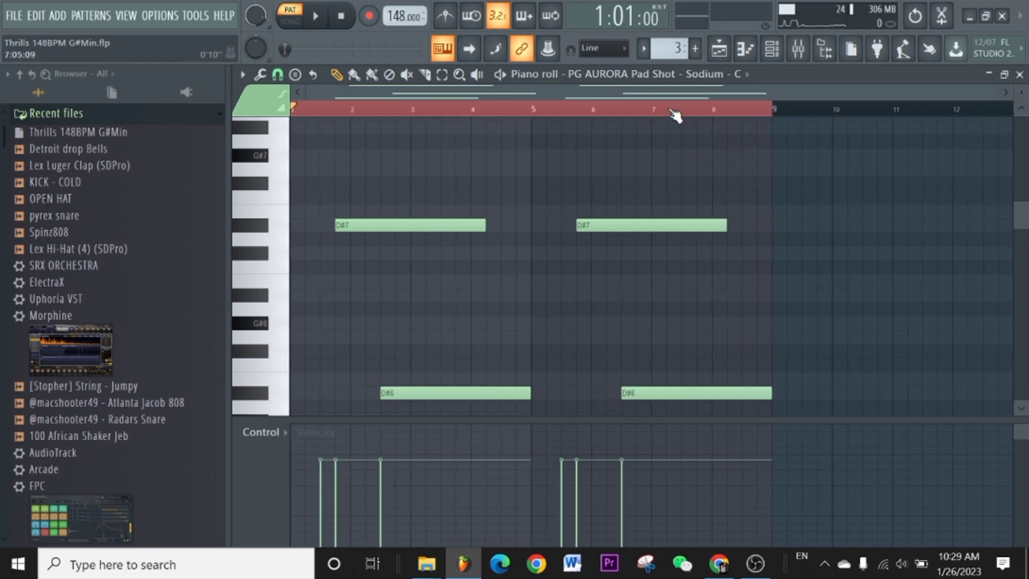
{"action": "scroll", "coordinate": [669, 150], "scroll_direction": "down", "scroll_amount": 3}
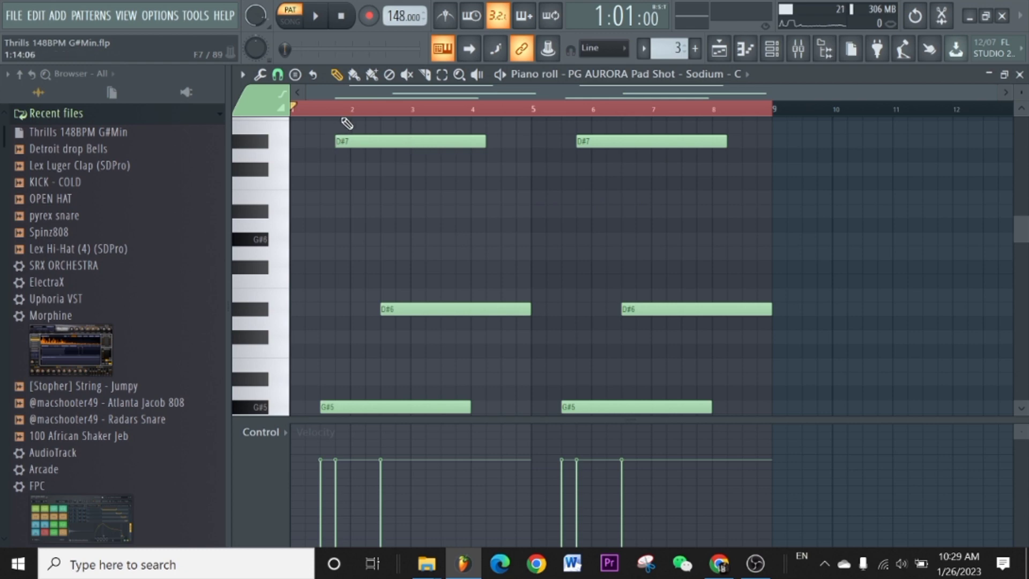
{"action": "scroll", "coordinate": [456, 343], "scroll_direction": "down", "scroll_amount": 1}
{"action": "scroll", "coordinate": [462, 349], "scroll_direction": "up", "scroll_amount": 1}
{"action": "scroll", "coordinate": [493, 280], "scroll_direction": "down", "scroll_amount": 1}
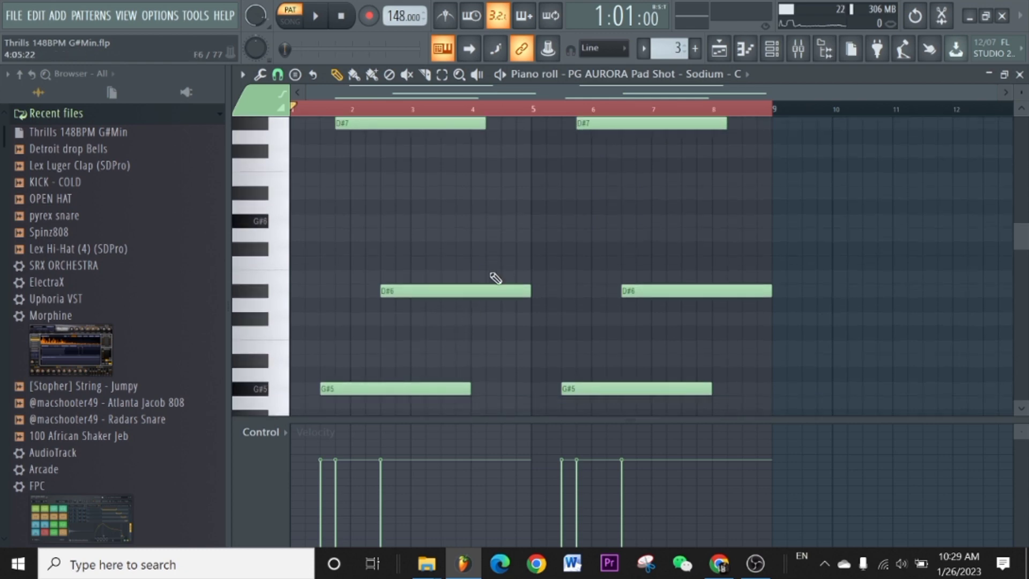
{"action": "scroll", "coordinate": [493, 278], "scroll_direction": "up", "scroll_amount": 1}
{"action": "scroll", "coordinate": [493, 279], "scroll_direction": "up", "scroll_amount": 1}
{"action": "scroll", "coordinate": [491, 281], "scroll_direction": "down", "scroll_amount": 2}
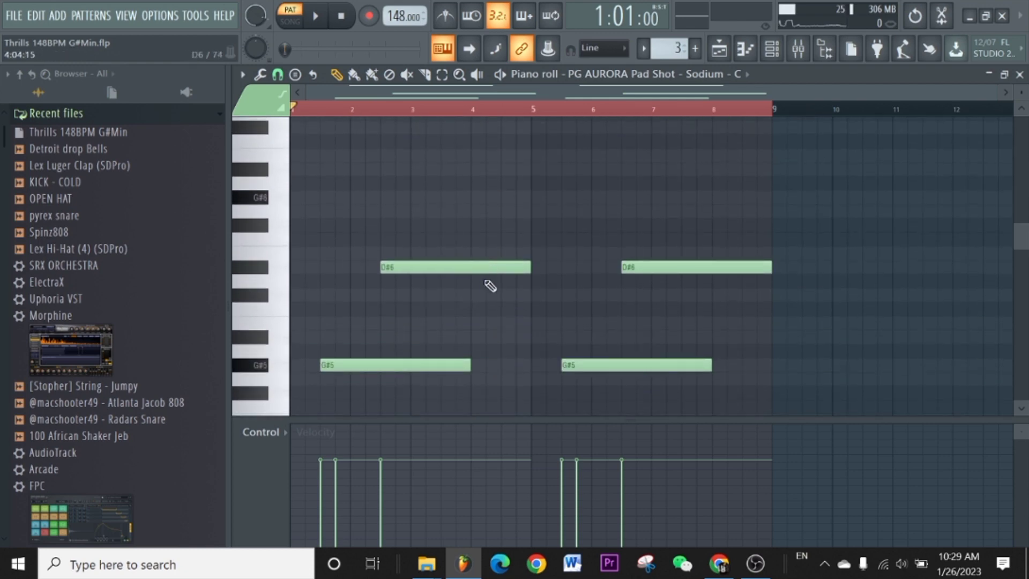
Audition the G#5, D#6 and D#7 notes of the Sodium pad one at a time.
{"action": "left_click", "coordinate": [382, 369]}
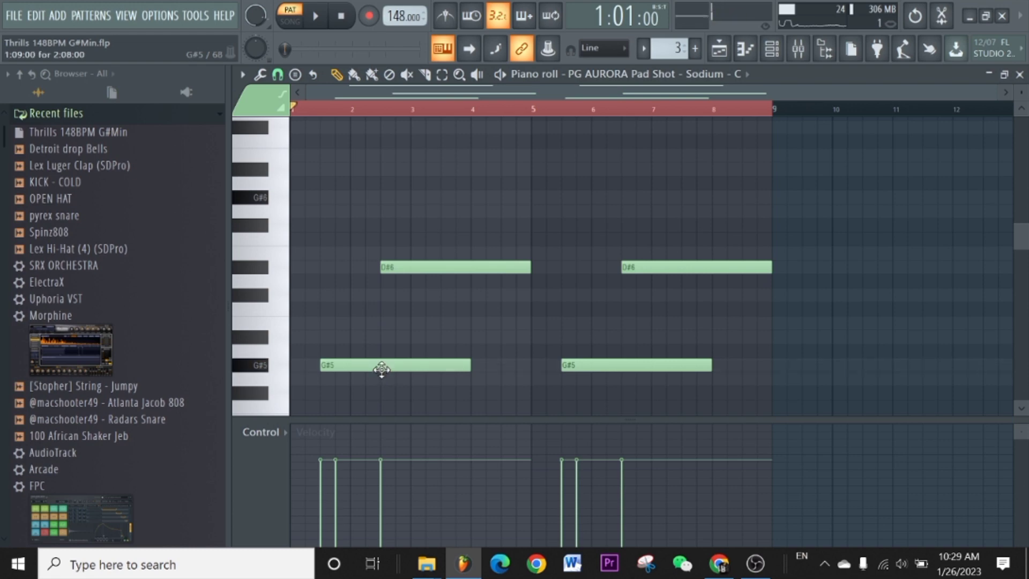
{"action": "left_click", "coordinate": [382, 370]}
{"action": "left_click", "coordinate": [410, 265]}
{"action": "left_click", "coordinate": [409, 268]}
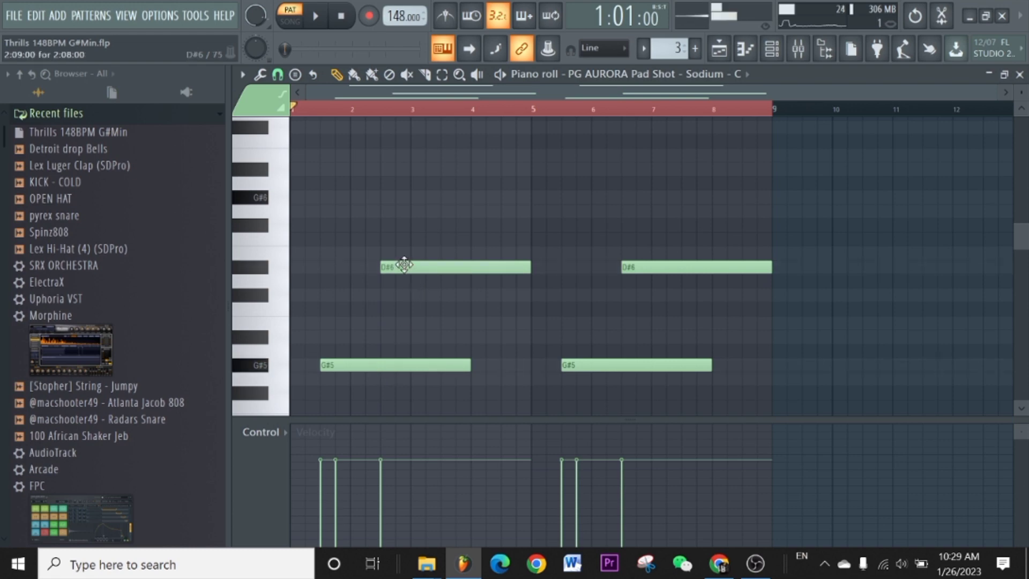
{"action": "scroll", "coordinate": [380, 302], "scroll_direction": "up", "scroll_amount": 4}
{"action": "left_click", "coordinate": [346, 266]}
{"action": "scroll", "coordinate": [491, 280], "scroll_direction": "down", "scroll_amount": 2}
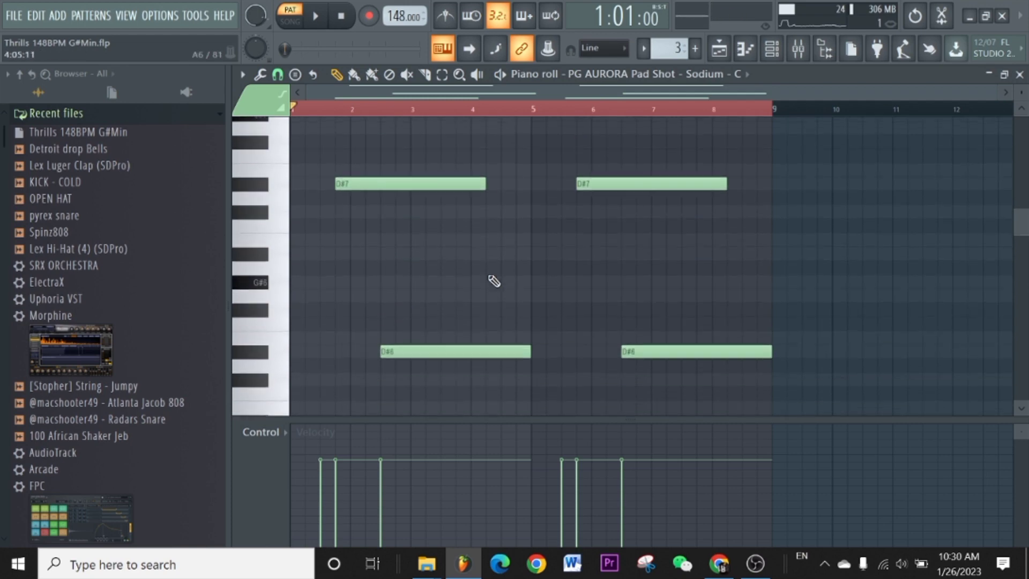
{"action": "scroll", "coordinate": [461, 128], "scroll_direction": "down", "scroll_amount": 1}
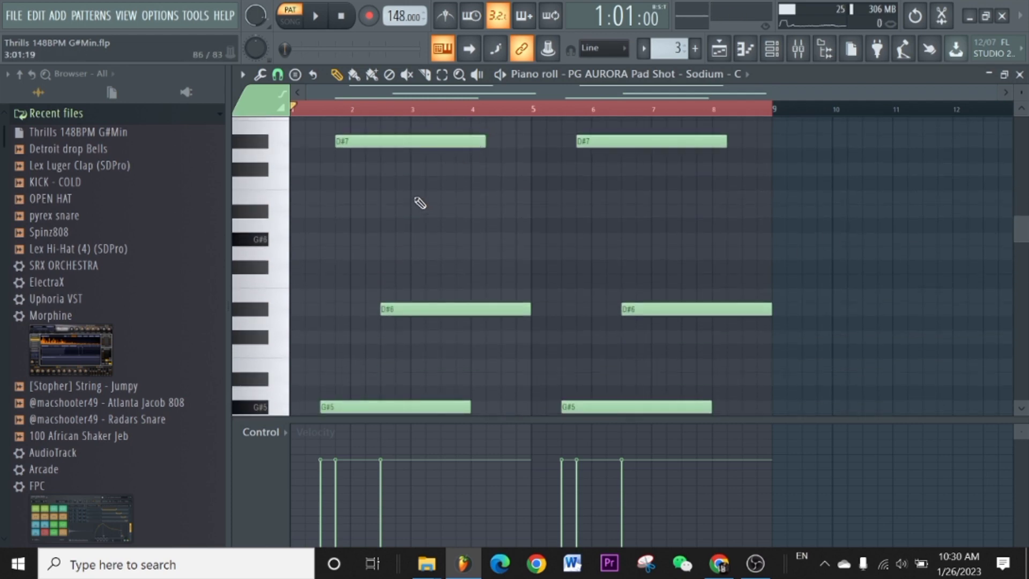
Play the PAD 2 pattern from bar 1, skip to bar 5, and stop playback back in the playlist.
{"action": "key", "text": "space"}
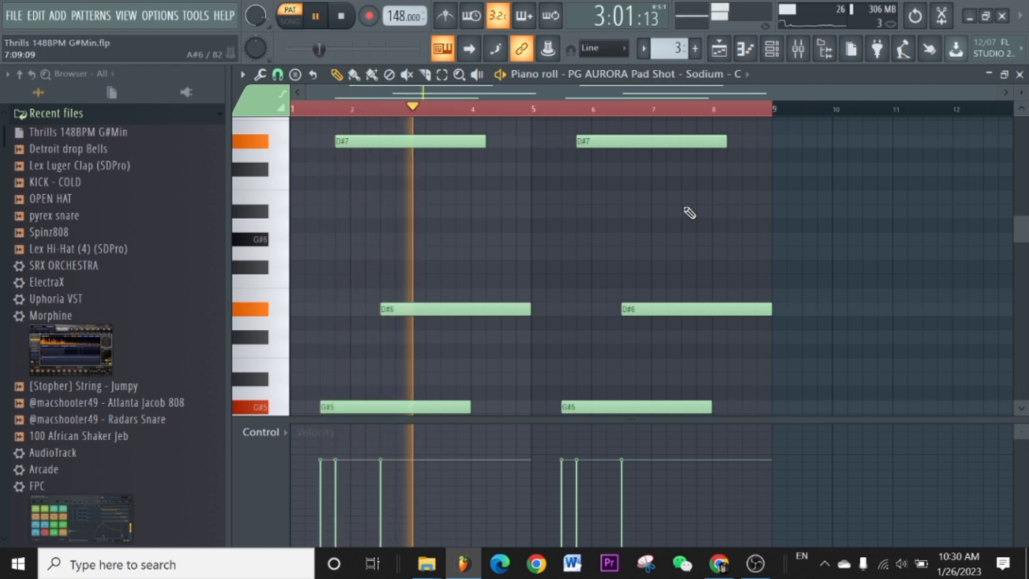
{"action": "left_click", "coordinate": [532, 109]}
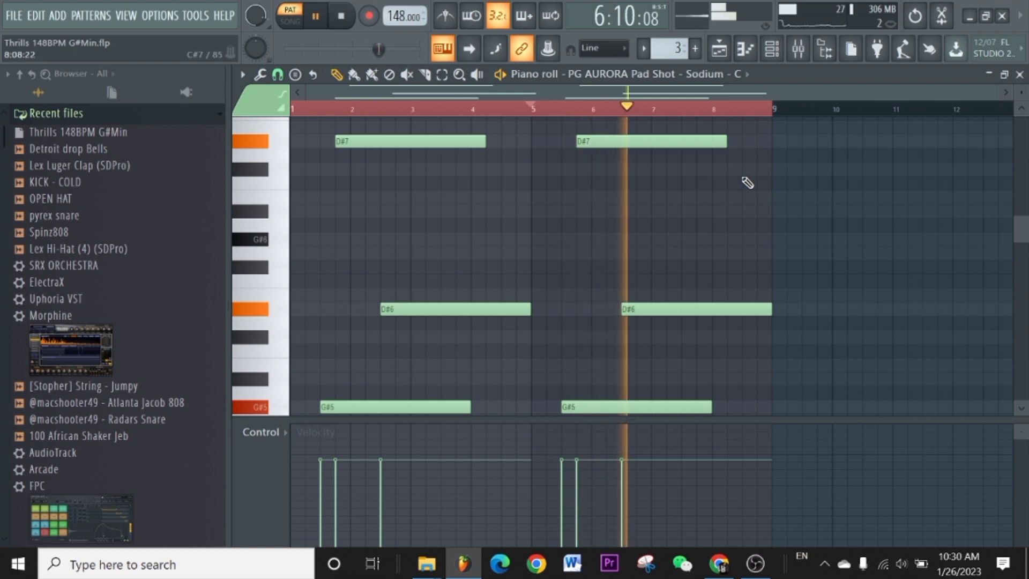
{"action": "left_click", "coordinate": [721, 49]}
{"action": "key", "text": "space"}
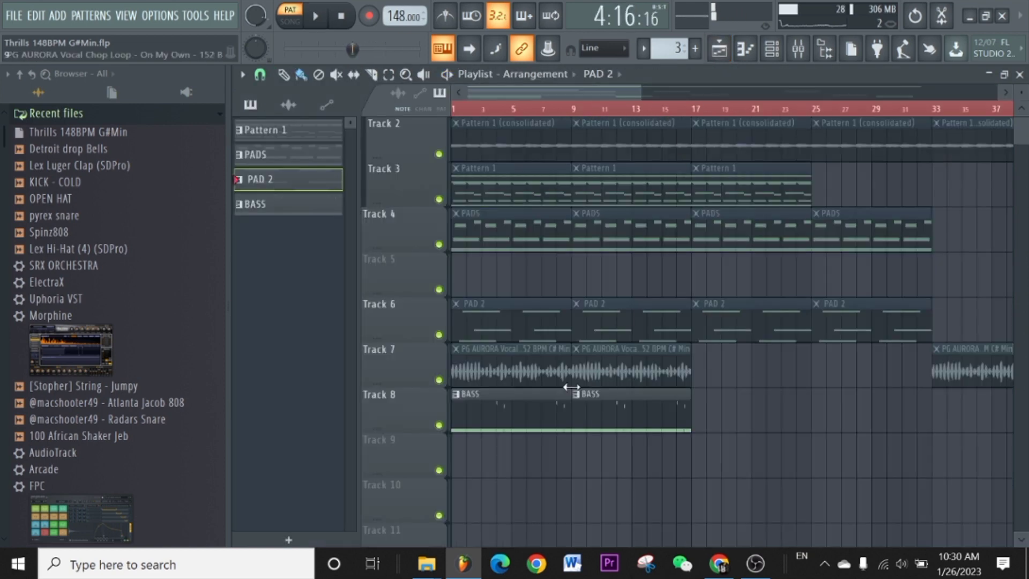
Look over the channel rack and check the PG AURORA Bass Shot - Thermal mixer insert for effects, returning to the playlist.
{"action": "left_click", "coordinate": [777, 55]}
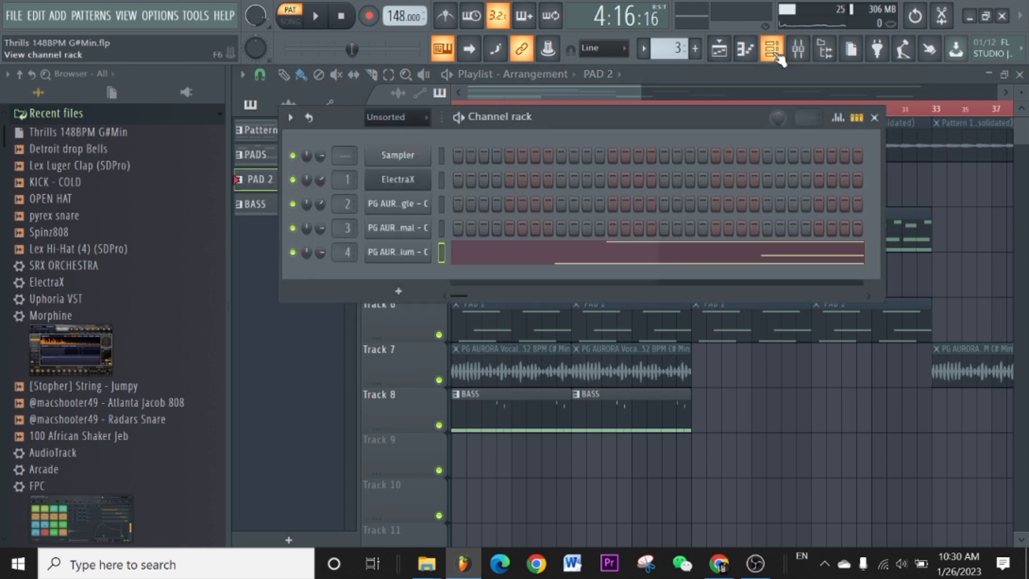
{"action": "left_click", "coordinate": [777, 54]}
{"action": "left_click", "coordinate": [798, 49]}
{"action": "left_click", "coordinate": [389, 137]}
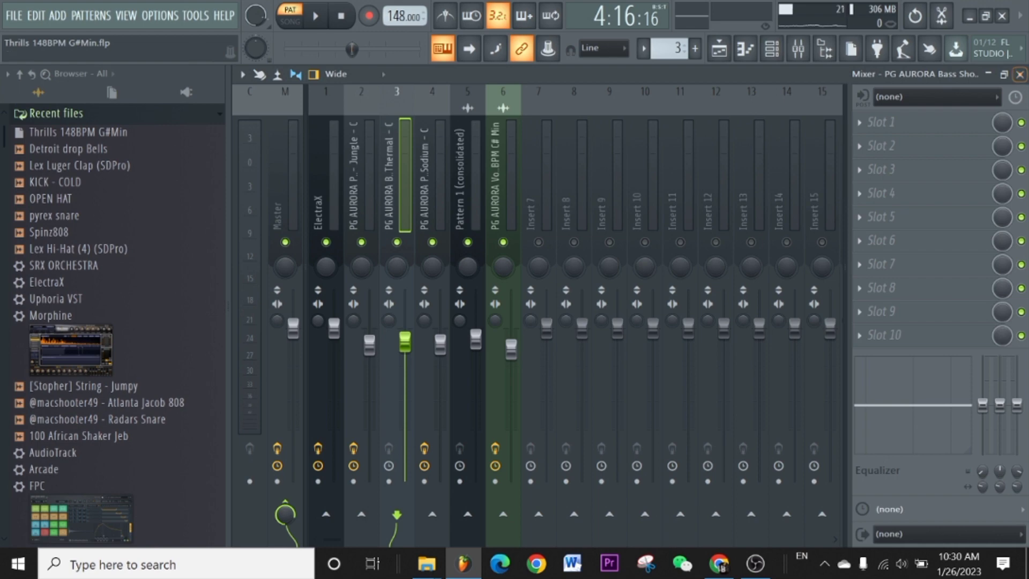
{"action": "left_click", "coordinate": [719, 49]}
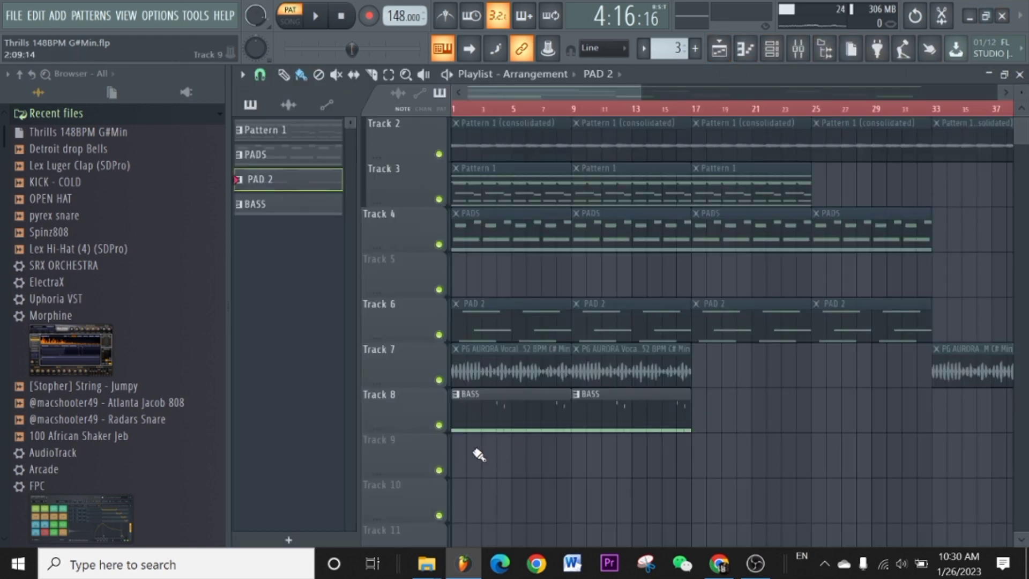
Open the PG AURORA Vocal Chop Loop clip settings from Track 7, check the time-stretching pitch, and close the window.
{"action": "double_click", "coordinate": [472, 370]}
{"action": "left_click_drag", "start_coordinate": [749, 124], "coordinate": [747, 107]}
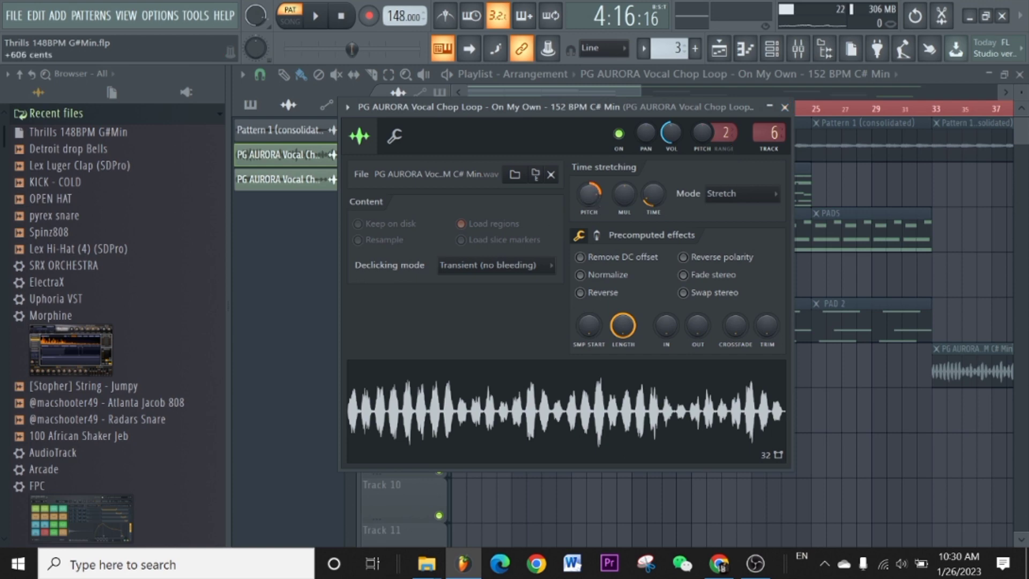
{"action": "left_click_drag", "start_coordinate": [589, 193], "coordinate": [589, 191]}
{"action": "left_click", "coordinate": [784, 107]}
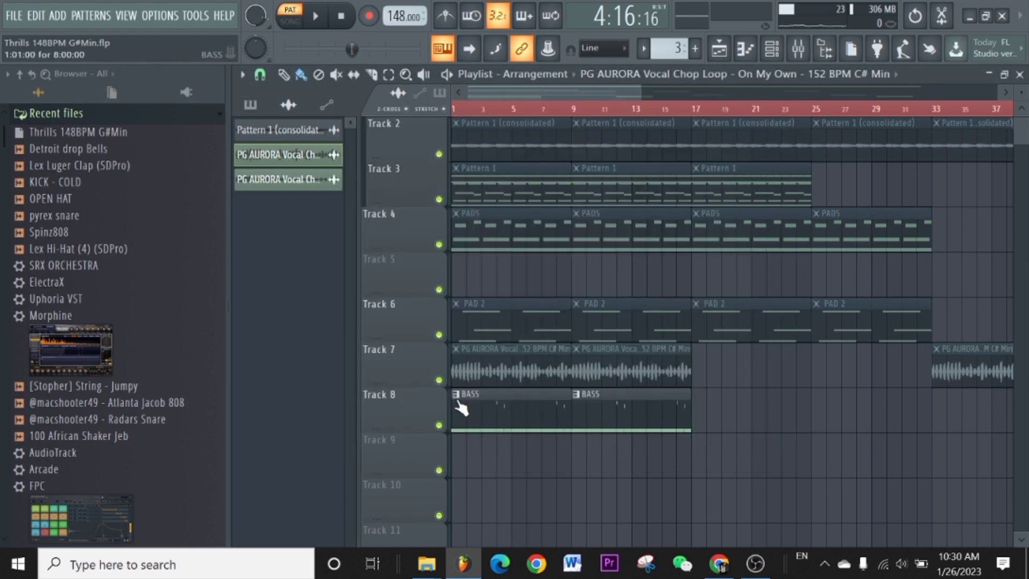
Reopen the Track 7 vocal chop clip settings, start playback briefly, then close the window and stop.
{"action": "double_click", "coordinate": [471, 375]}
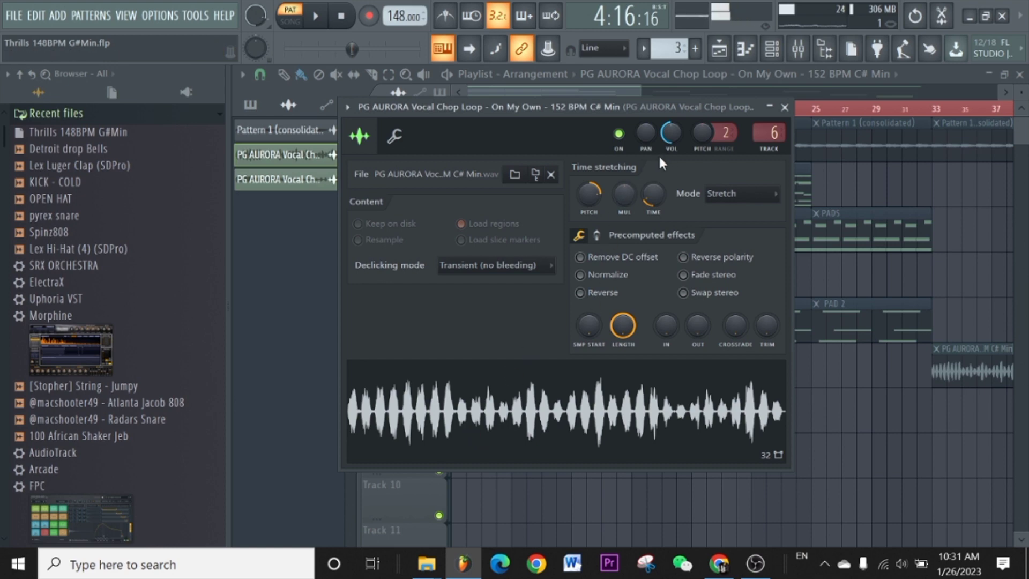
{"action": "key", "text": "space"}
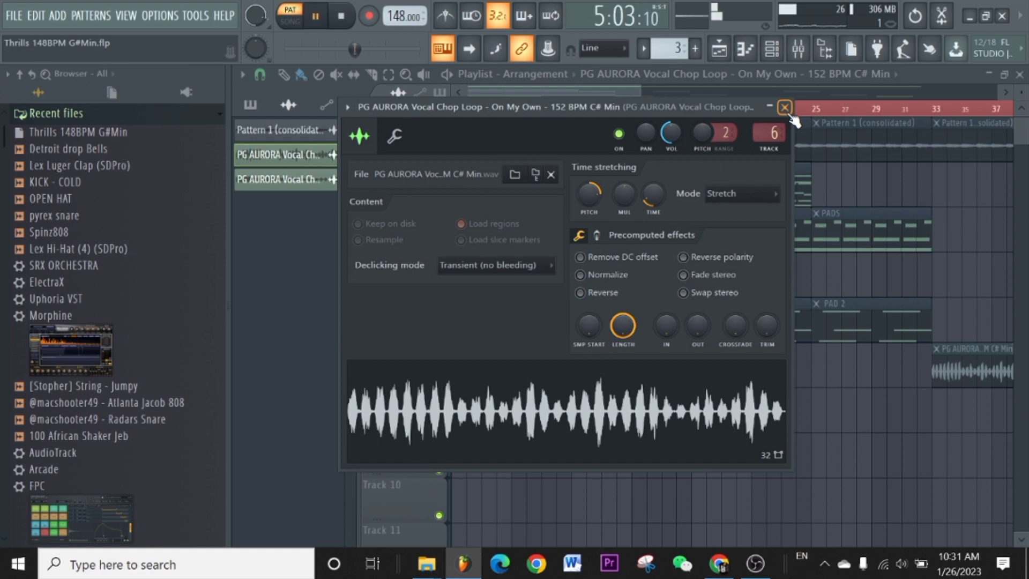
{"action": "left_click", "coordinate": [785, 107]}
{"action": "key", "text": "space"}
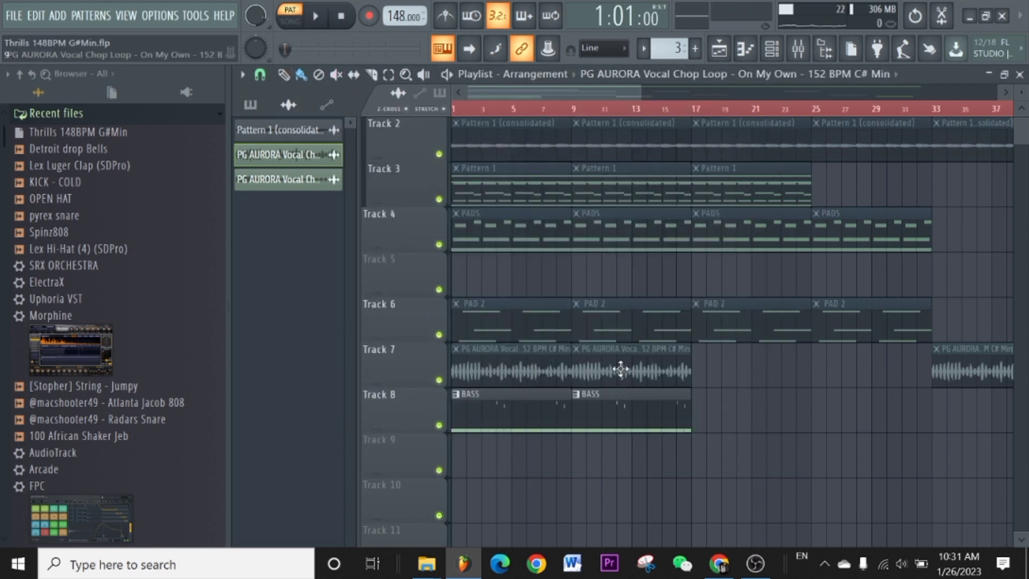
Survey the playlist arrangement from the consolidated vocal chop on Track 1 down to the BASS clips on Track 8.
{"action": "scroll", "coordinate": [615, 119], "scroll_direction": "down", "scroll_amount": 2}
{"action": "scroll", "coordinate": [601, 126], "scroll_direction": "down", "scroll_amount": 3}
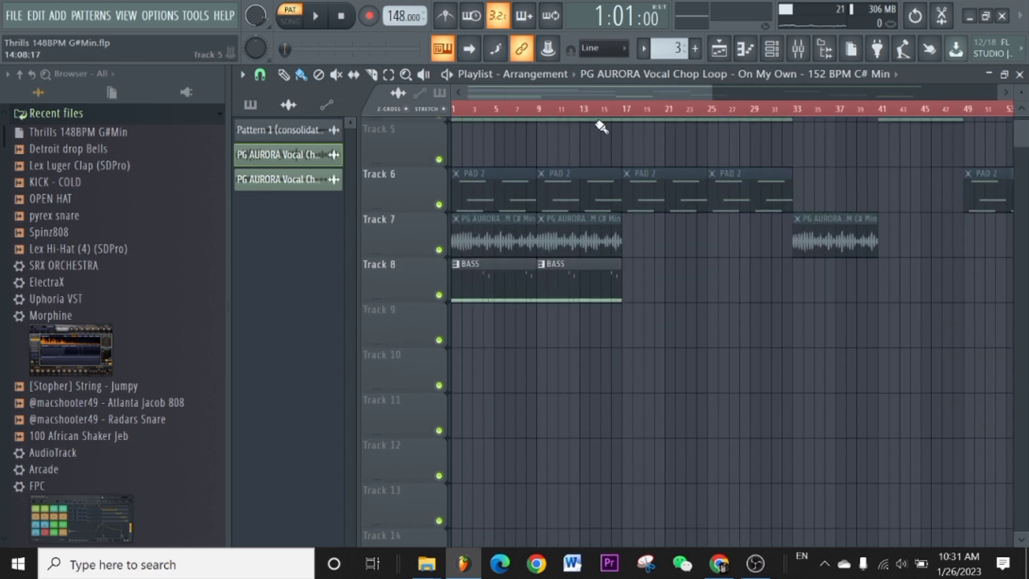
{"action": "scroll", "coordinate": [597, 221], "scroll_direction": "up", "scroll_amount": 3}
{"action": "scroll", "coordinate": [466, 124], "scroll_direction": "up", "scroll_amount": 2}
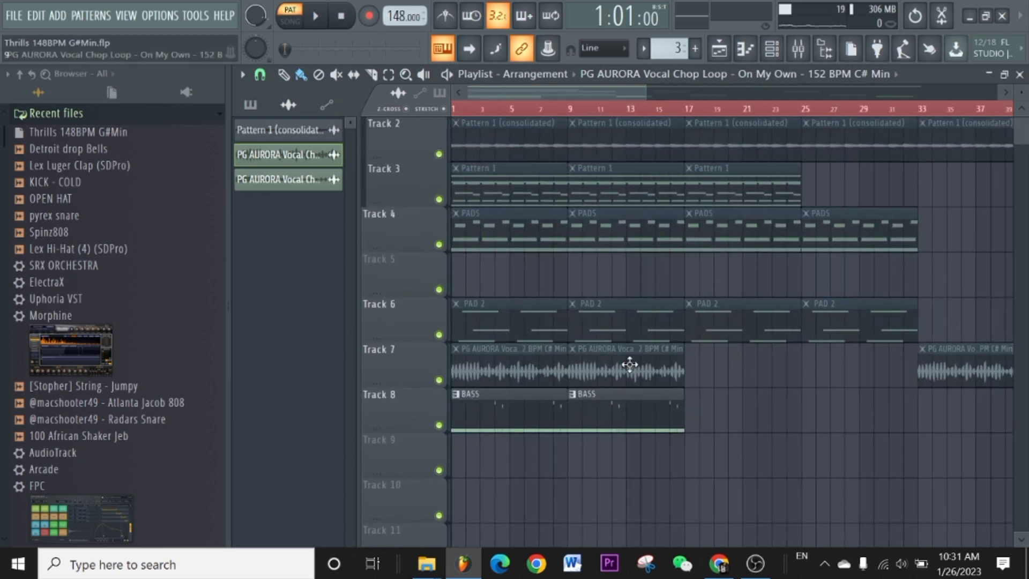
{"action": "left_click", "coordinate": [622, 337]}
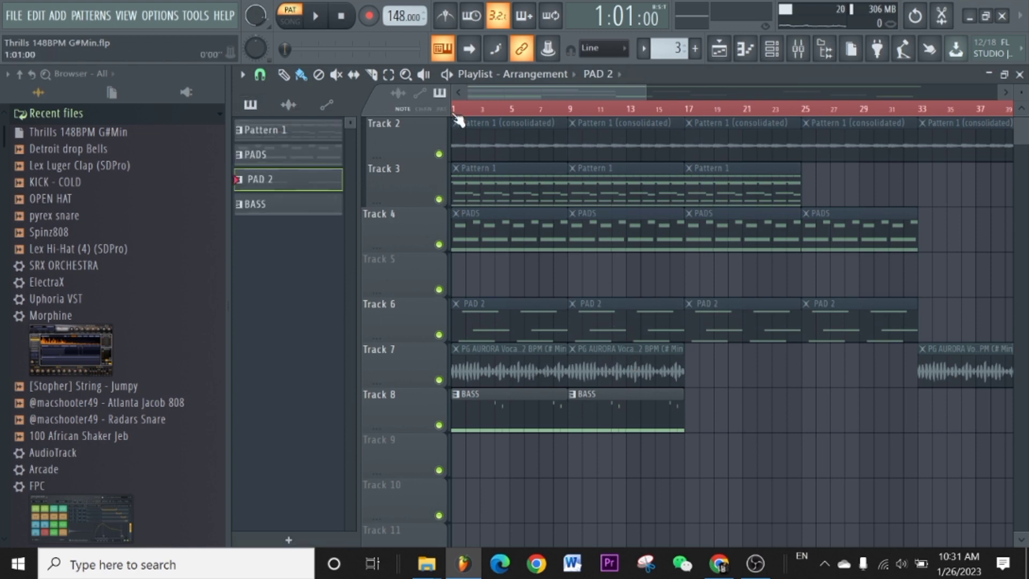
{"action": "scroll", "coordinate": [457, 119], "scroll_direction": "up", "scroll_amount": 1}
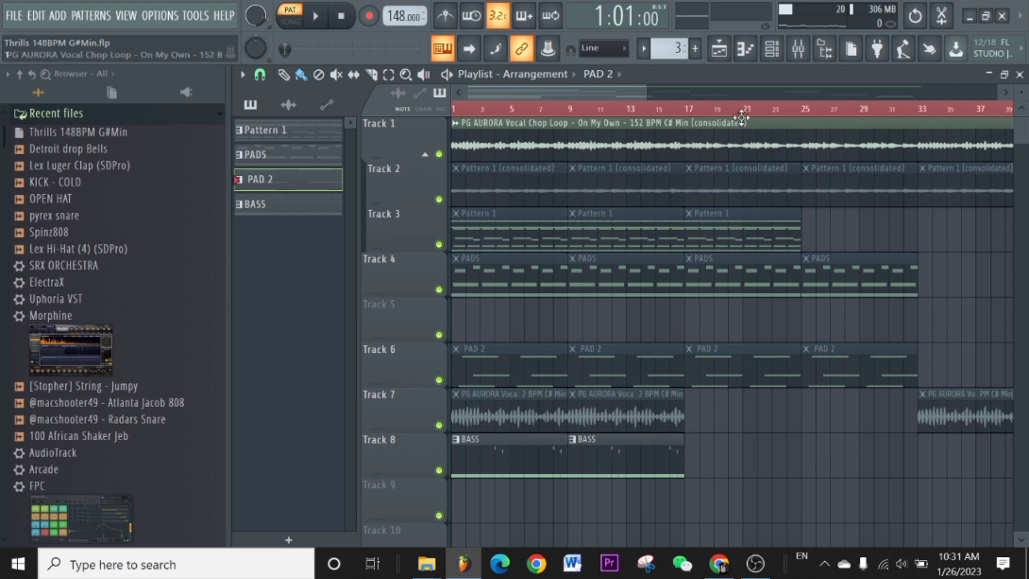
{"action": "left_click_drag", "start_coordinate": [743, 118], "coordinate": [680, 141]}
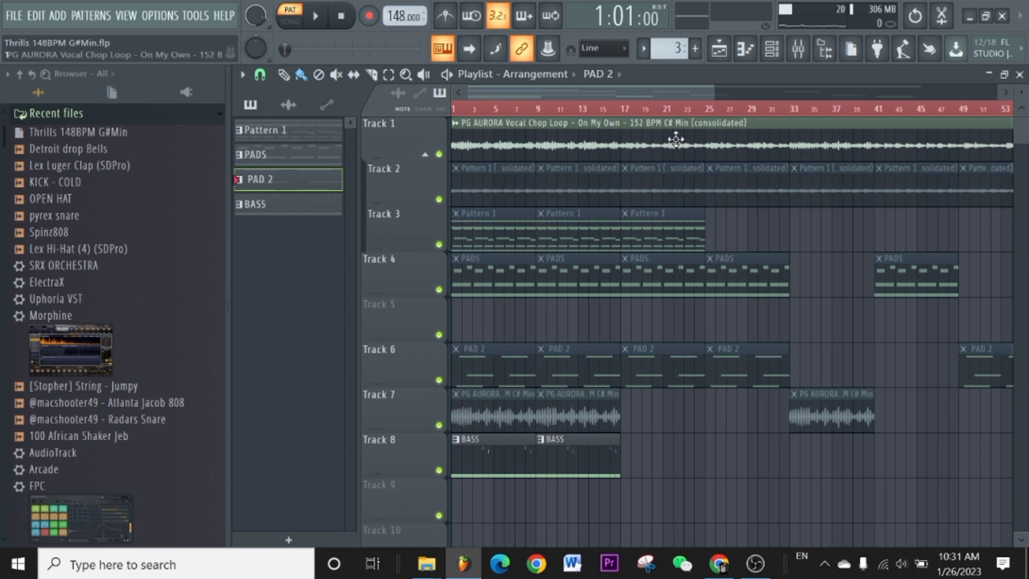
{"action": "scroll", "coordinate": [818, 120], "scroll_direction": "down", "scroll_amount": 3}
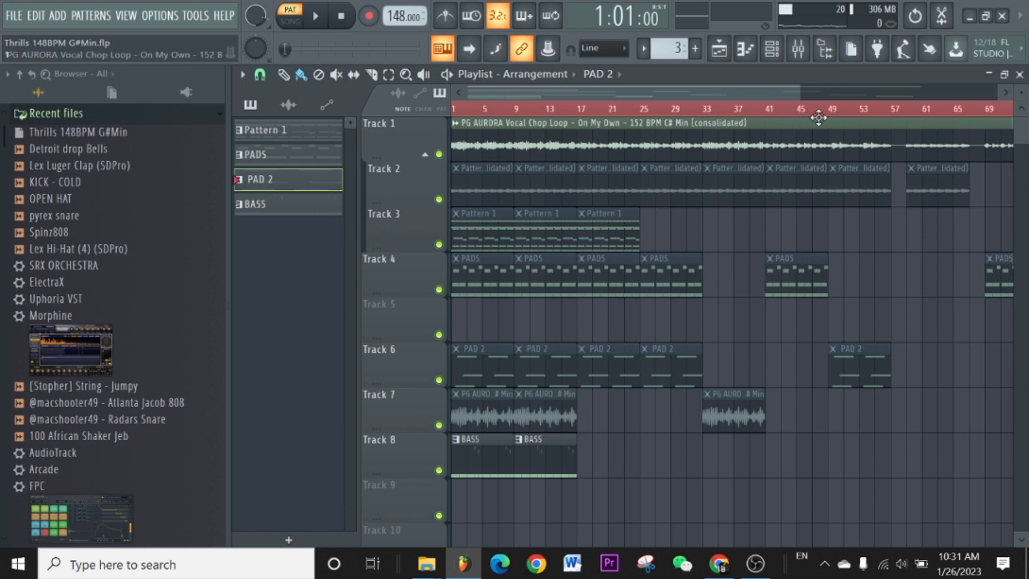
{"action": "scroll", "coordinate": [819, 119], "scroll_direction": "down", "scroll_amount": 4}
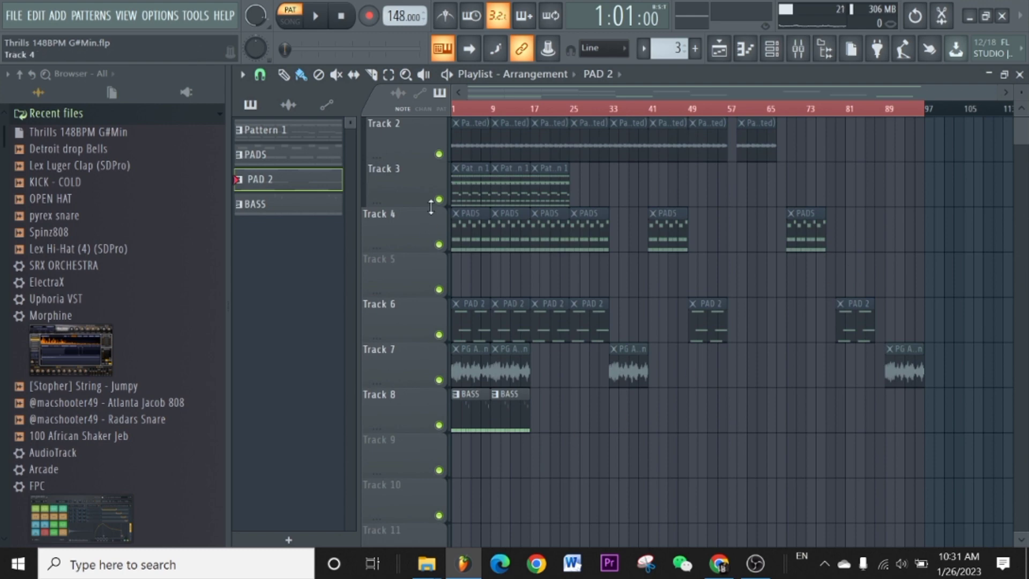
{"action": "scroll", "coordinate": [432, 206], "scroll_direction": "up", "scroll_amount": 1}
{"action": "scroll", "coordinate": [491, 108], "scroll_direction": "up", "scroll_amount": 2}
{"action": "left_click", "coordinate": [507, 78]}
{"action": "left_click_drag", "start_coordinate": [494, 96], "coordinate": [491, 96]}
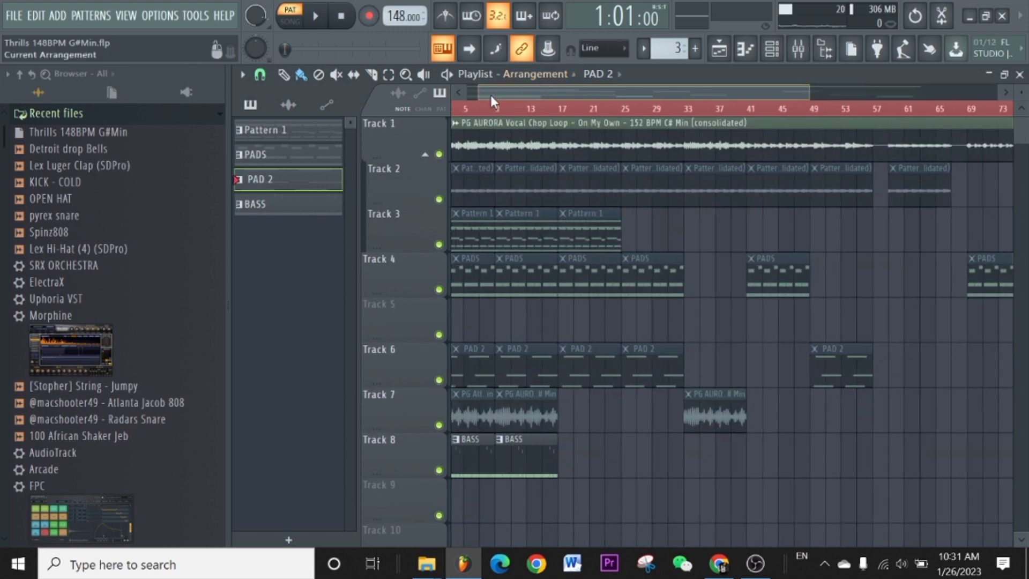
Open the BASS pattern from Track 8 in the piano roll and play its PG AURORA Bass Shot - Thermal notes.
{"action": "double_click", "coordinate": [460, 455]}
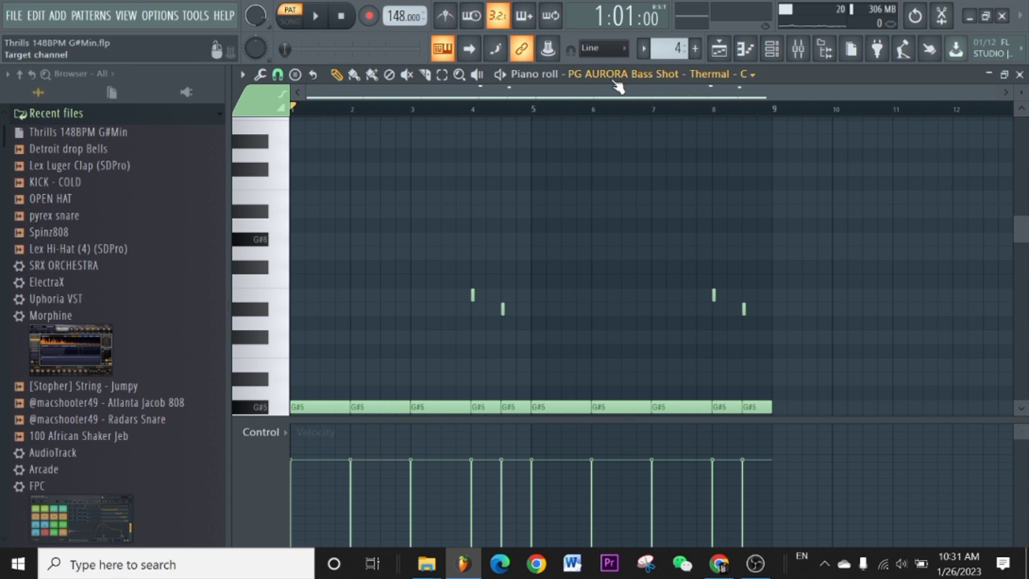
{"action": "scroll", "coordinate": [563, 259], "scroll_direction": "down", "scroll_amount": 5}
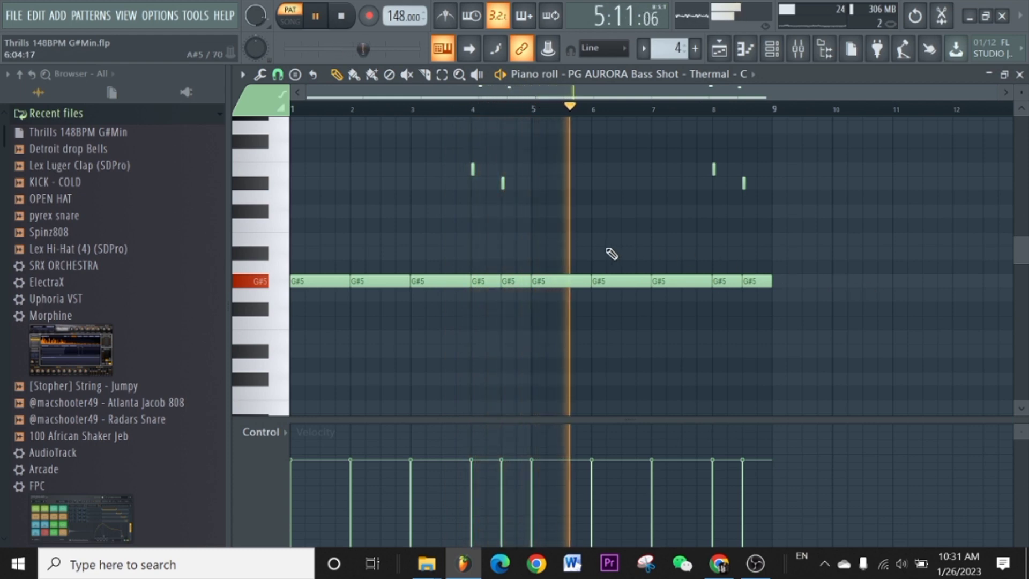
Stop playback, inspect the two slide notes in bar 4 of the BASS pattern, and replay the pattern.
{"action": "key", "text": "space"}
{"action": "scroll", "coordinate": [475, 110], "scroll_direction": "up", "scroll_amount": 5}
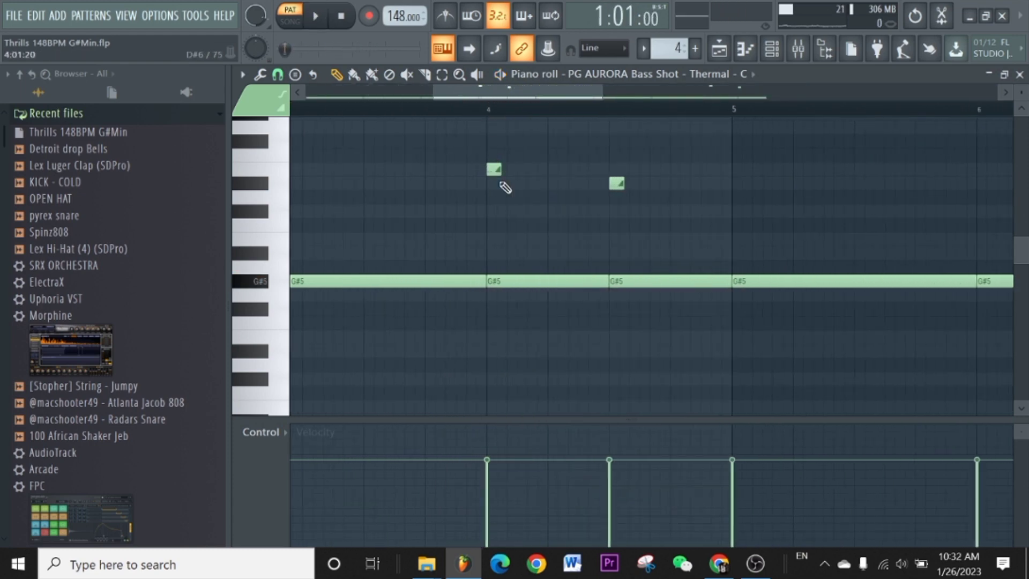
{"action": "left_click", "coordinate": [617, 184]}
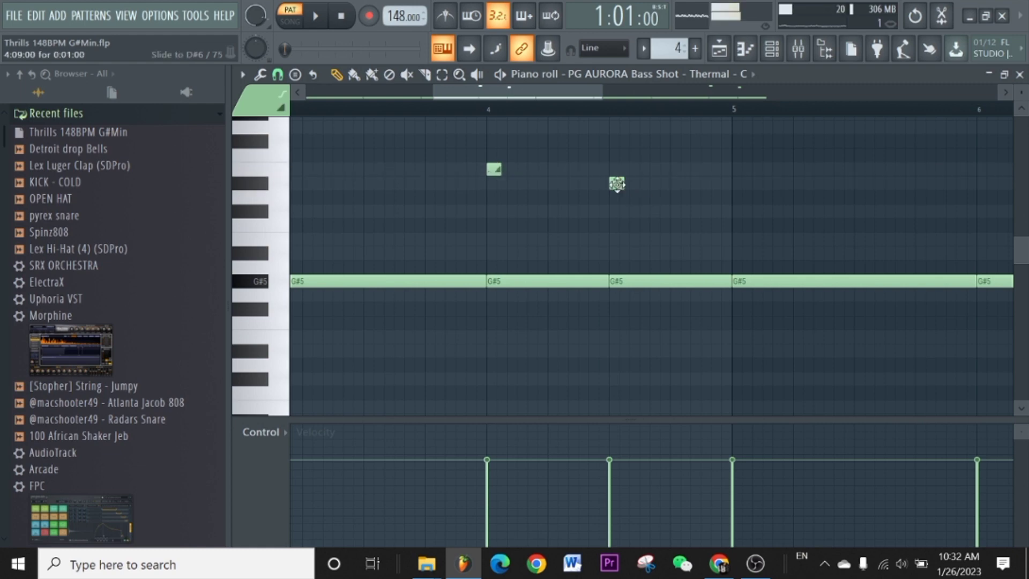
{"action": "scroll", "coordinate": [619, 121], "scroll_direction": "down", "scroll_amount": 5}
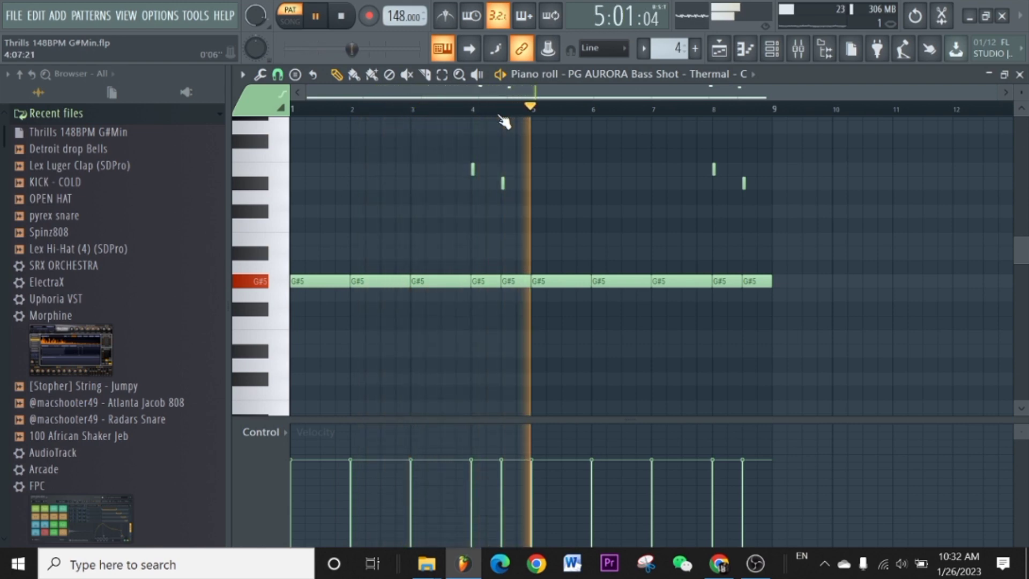
{"action": "key", "text": "space"}
Return to the playlist, mute the BASS clips on Track 8, and play the arrangement in song mode without them.
{"action": "left_click", "coordinate": [719, 49]}
{"action": "scroll", "coordinate": [686, 127], "scroll_direction": "down", "scroll_amount": 3}
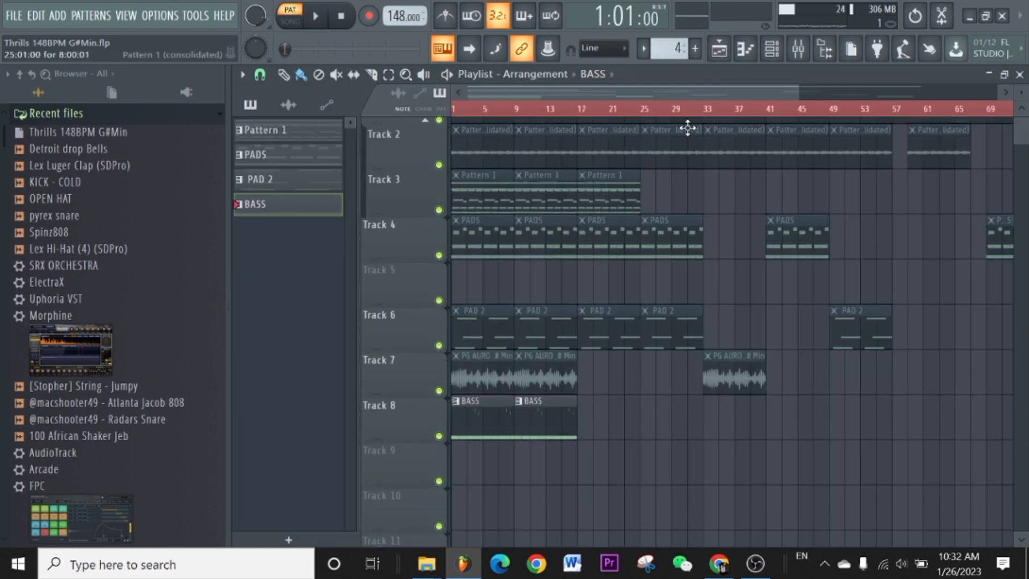
{"action": "scroll", "coordinate": [703, 114], "scroll_direction": "down", "scroll_amount": 3}
{"action": "scroll", "coordinate": [682, 198], "scroll_direction": "up", "scroll_amount": 3}
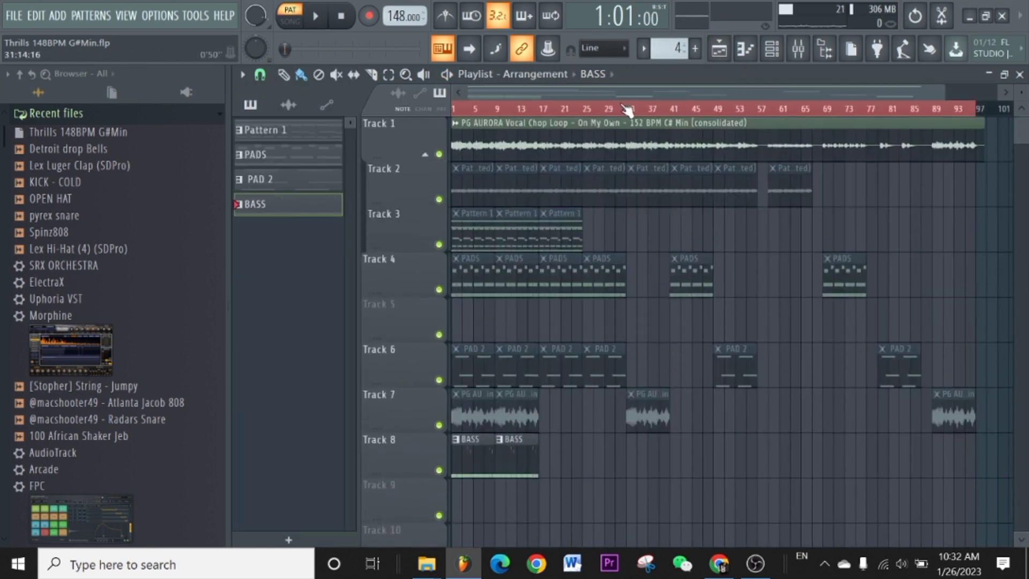
{"action": "scroll", "coordinate": [629, 107], "scroll_direction": "down", "scroll_amount": 1}
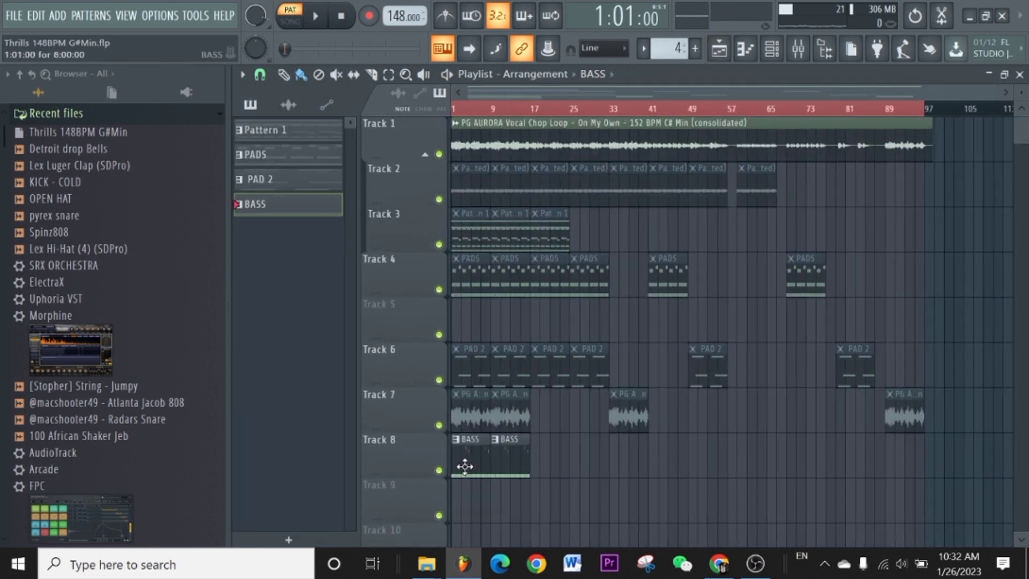
{"action": "left_click", "coordinate": [439, 471]}
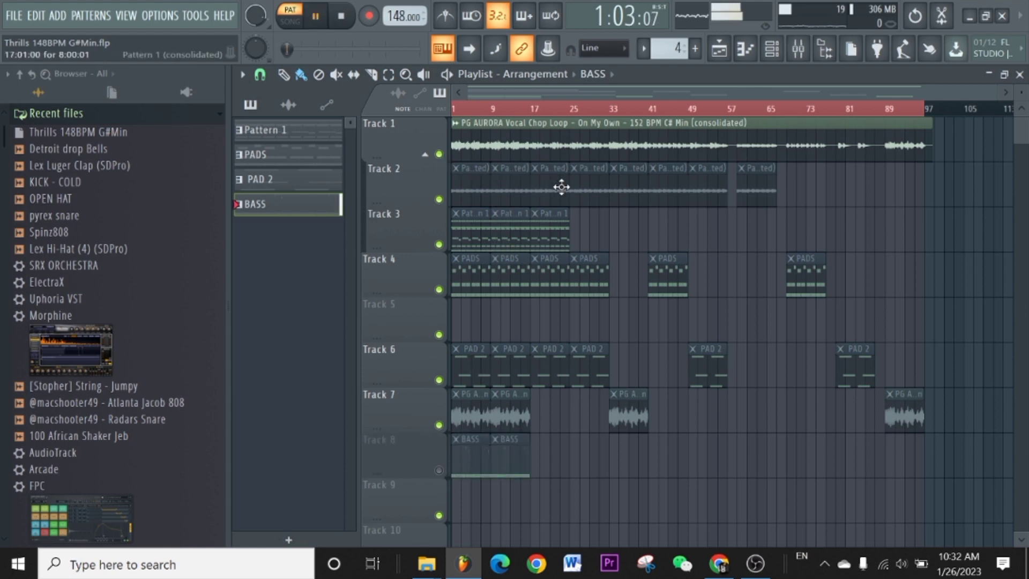
{"action": "left_click", "coordinate": [291, 21]}
{"action": "key", "text": "space"}
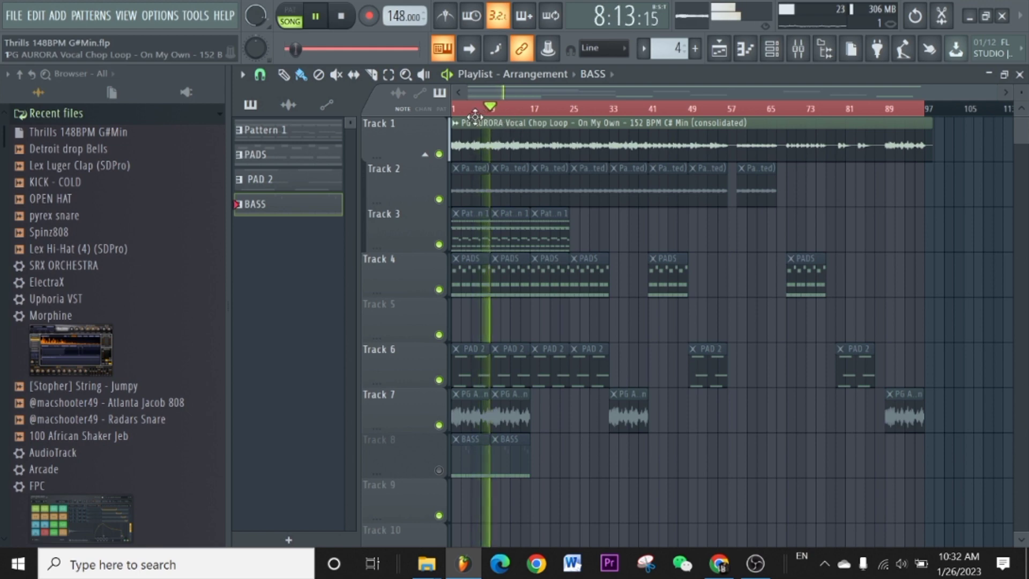
{"action": "key", "text": "space"}
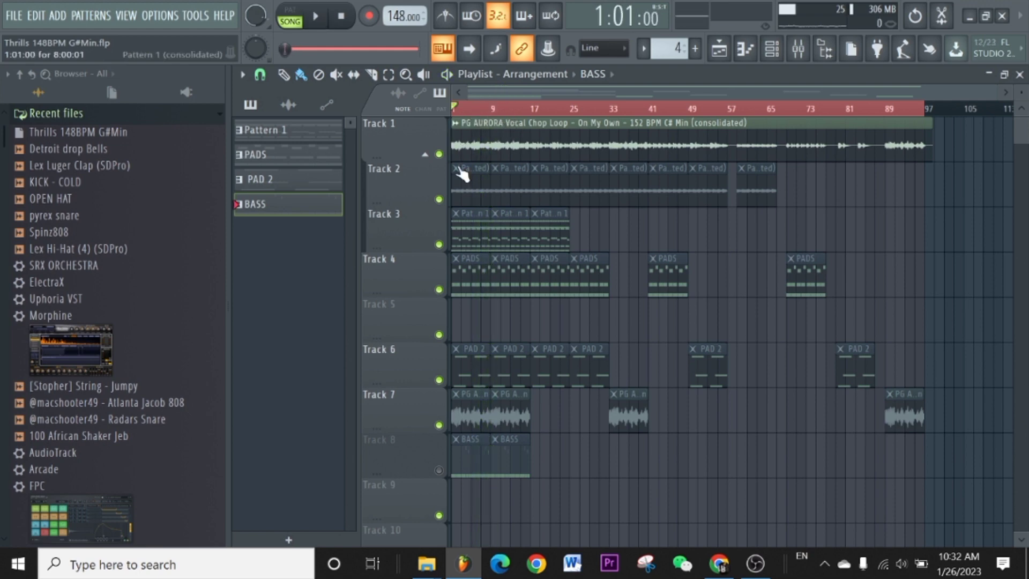
Unmute Track 8 and play the arrangement from the start with the BASS clips included, then stop playback.
{"action": "scroll", "coordinate": [527, 169], "scroll_direction": "down", "scroll_amount": 2}
{"action": "left_click", "coordinate": [439, 380]}
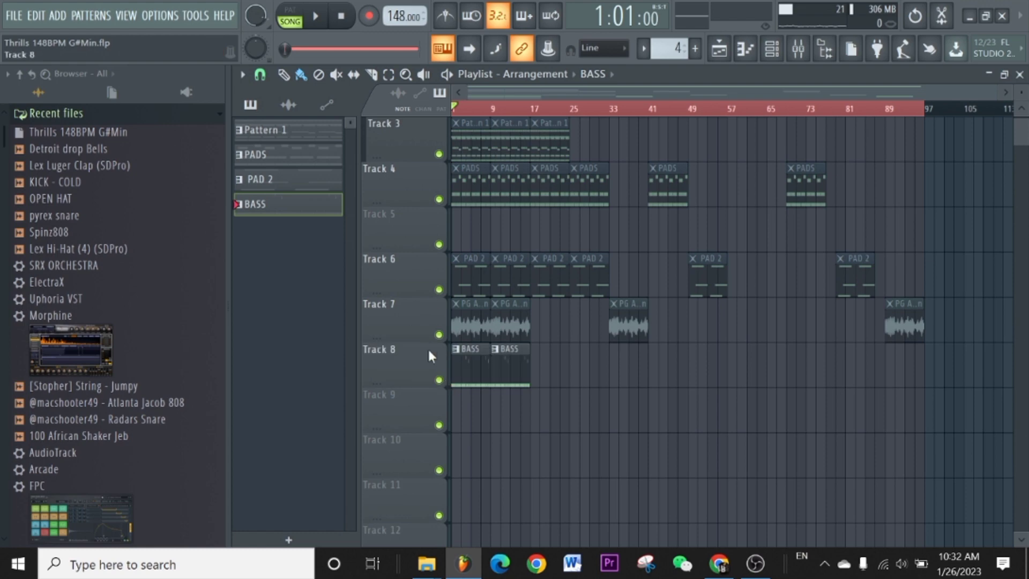
{"action": "scroll", "coordinate": [601, 257], "scroll_direction": "up", "scroll_amount": 2}
{"action": "key", "text": "space"}
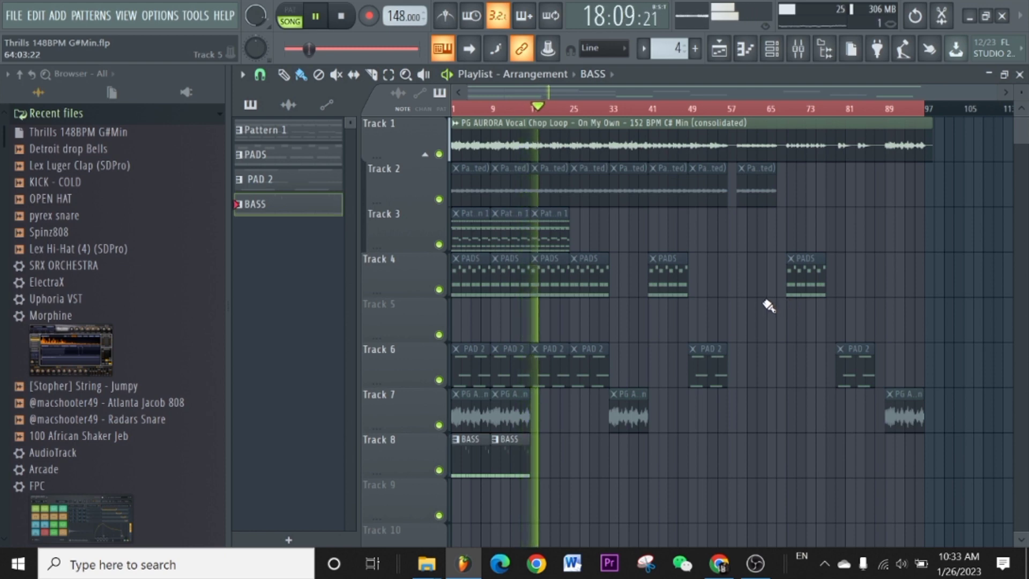
{"action": "key", "text": "space"}
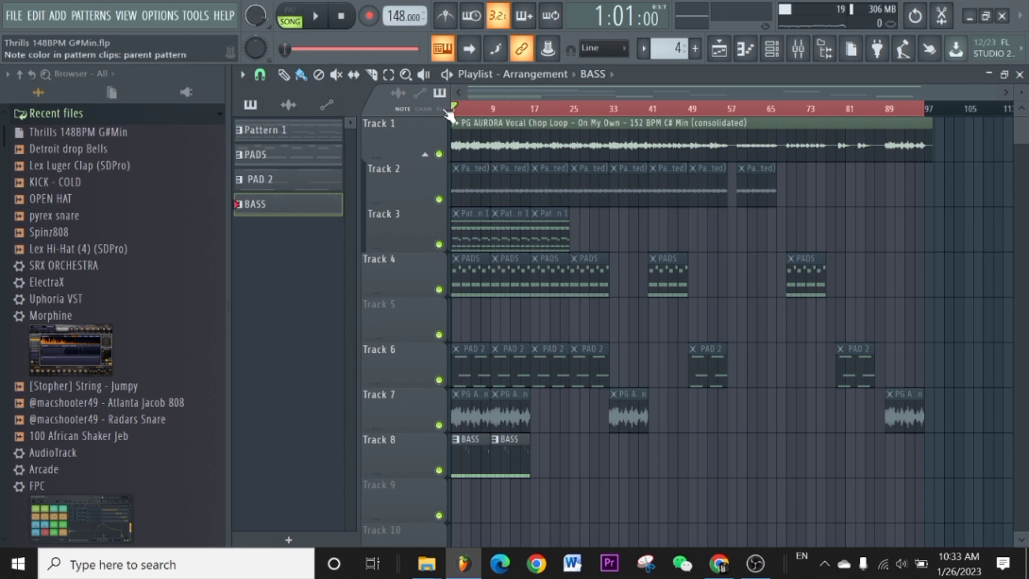
{"action": "scroll", "coordinate": [503, 97], "scroll_direction": "up", "scroll_amount": 3}
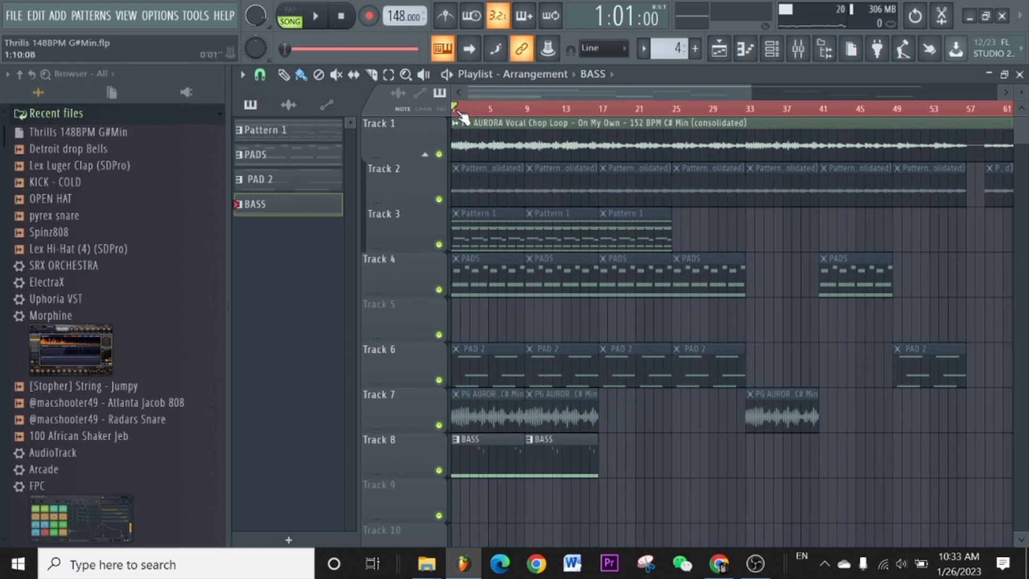
{"action": "scroll", "coordinate": [481, 112], "scroll_direction": "down", "scroll_amount": 2}
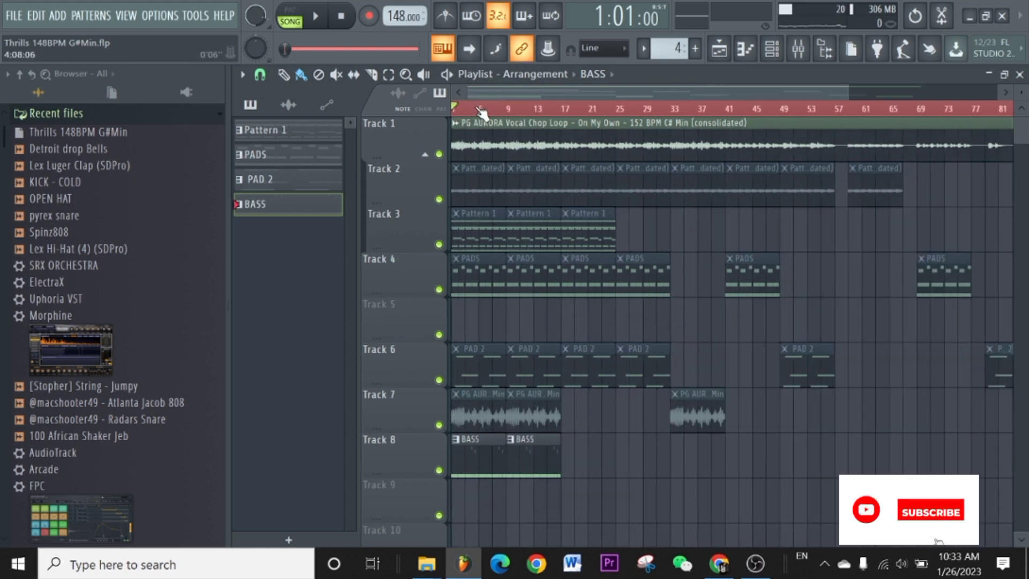
{"action": "scroll", "coordinate": [481, 111], "scroll_direction": "down", "scroll_amount": 2}
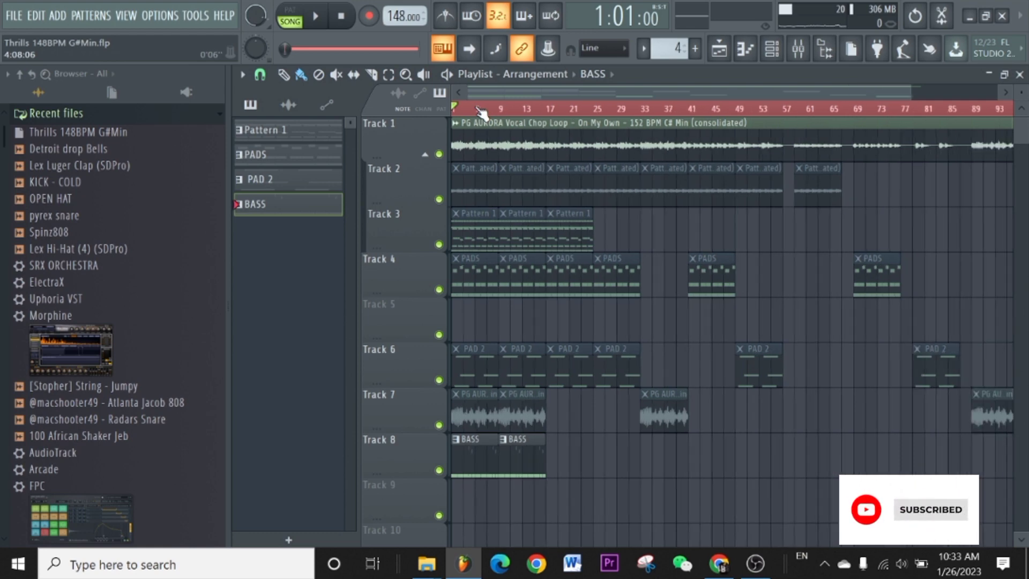